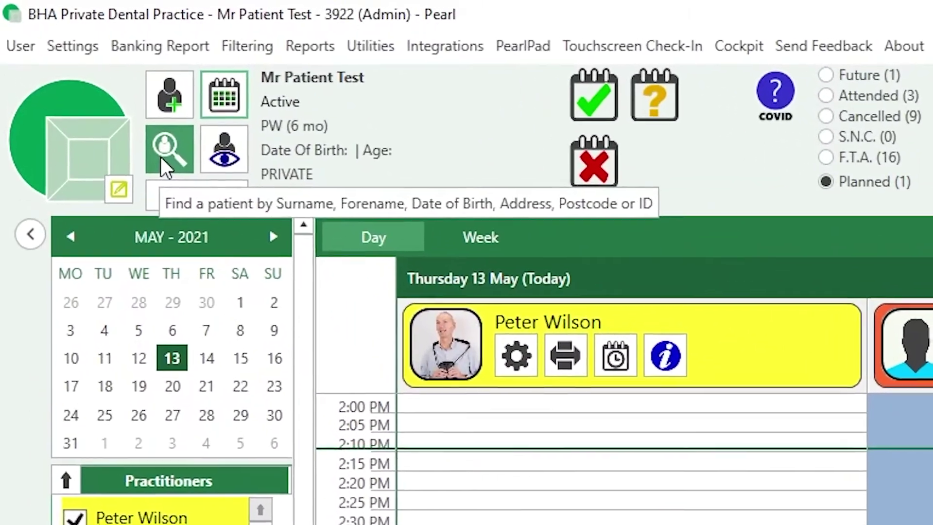
Search Smart Search by the patient's name and postcode, then open the matching patient's details
left_click(162, 156)
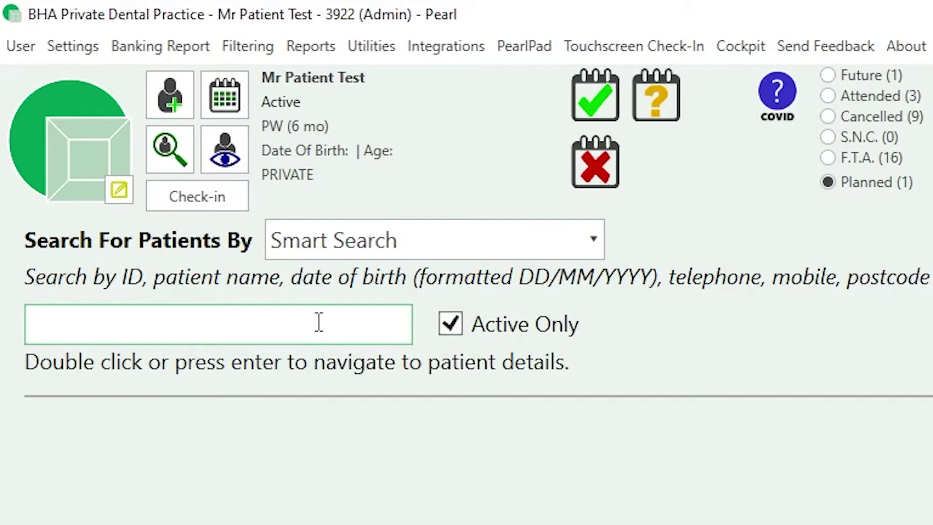
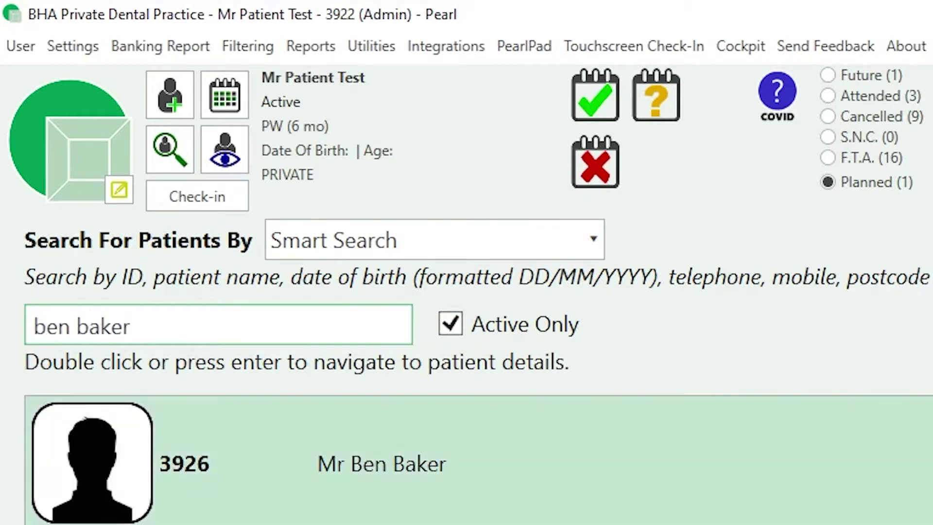
key("ctrl+a")
type("le8 4hx")
key("ctrl+a")
key("BackSpace")
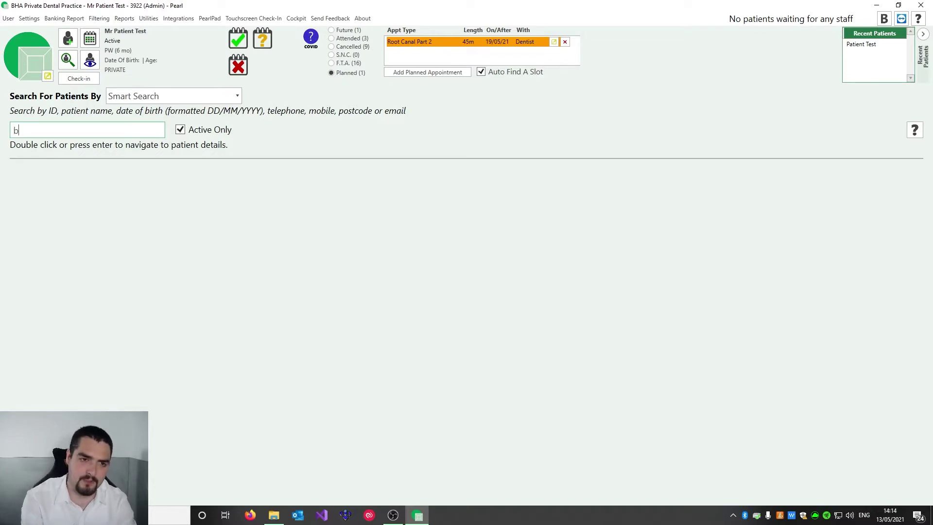
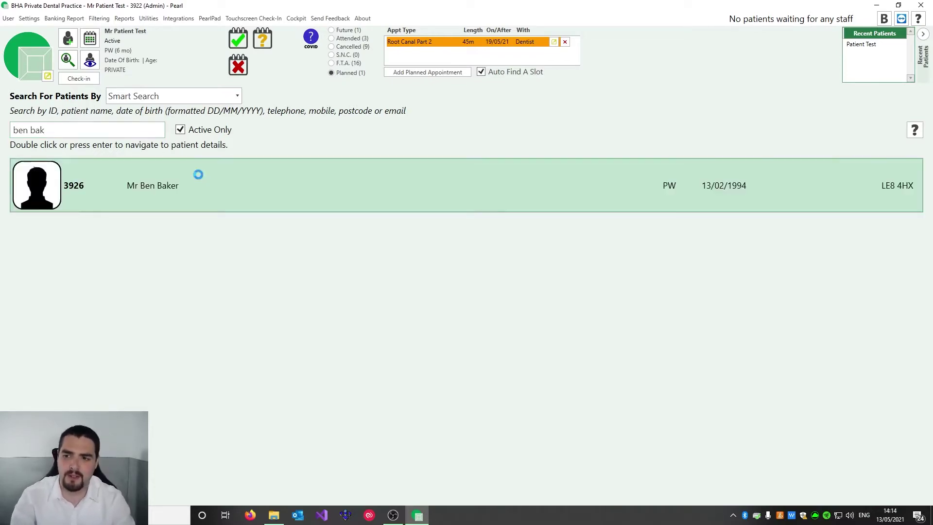
double_click(270, 206)
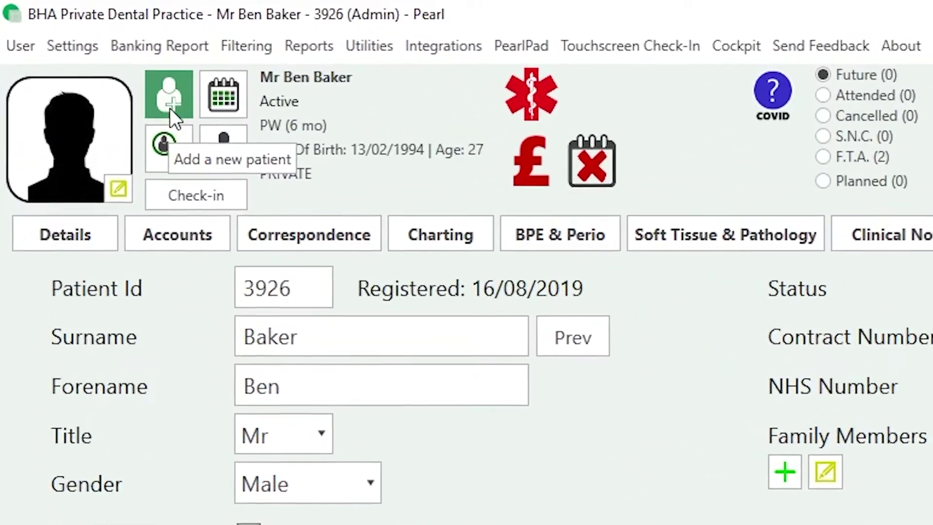
Add a new patient with surname and forename, assign their dentist and set status to NHS
left_click(173, 107)
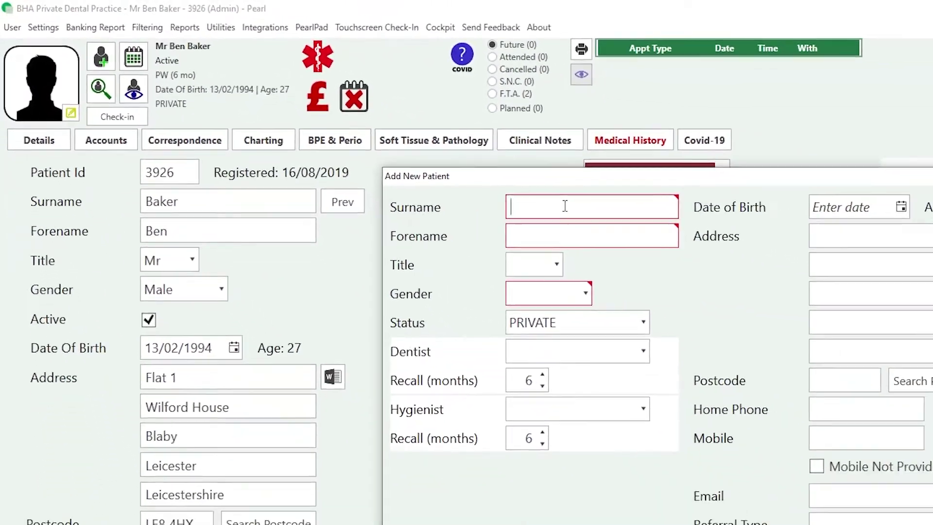
type("Smith")
key("Tab")
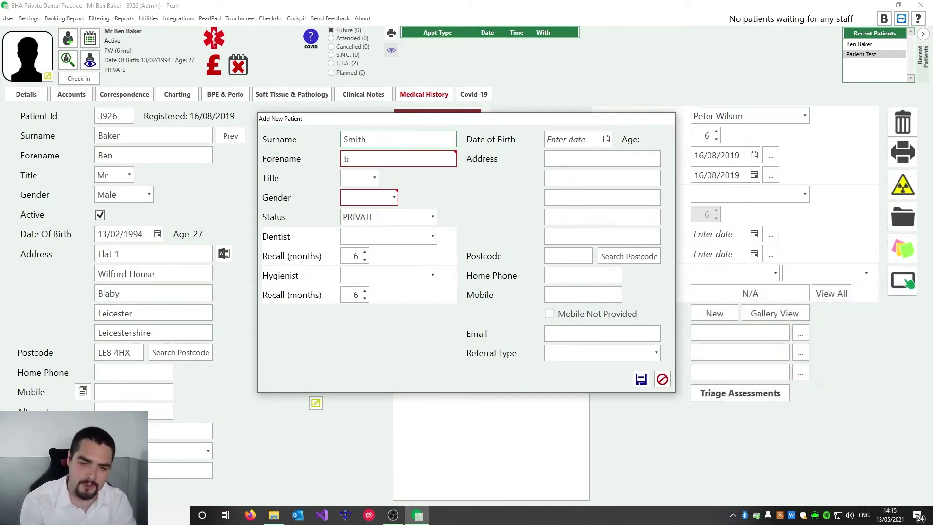
key("Tab")
key("Tab")
key("Tab")
left_click(411, 231)
left_click(384, 270)
left_click(367, 217)
left_click(366, 281)
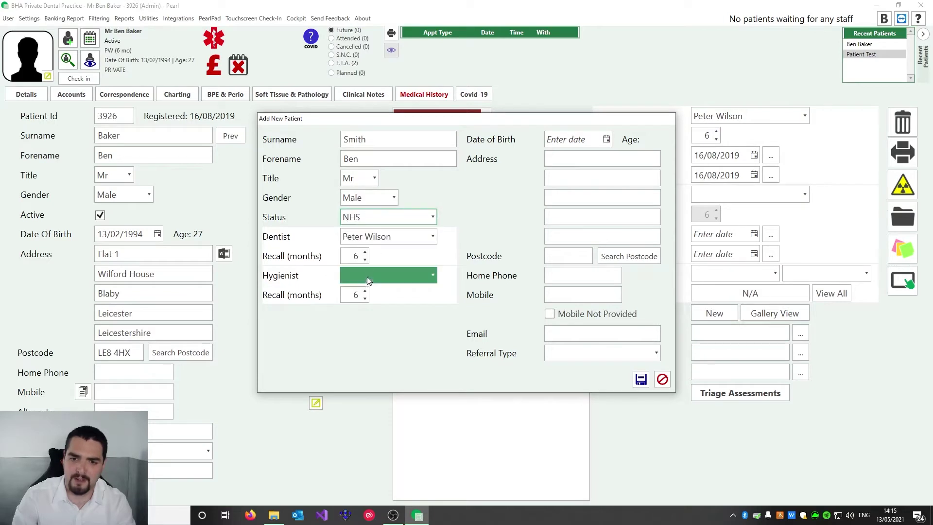
Enter date of birth 1/1/87, the street address and the postcode
left_click(568, 141)
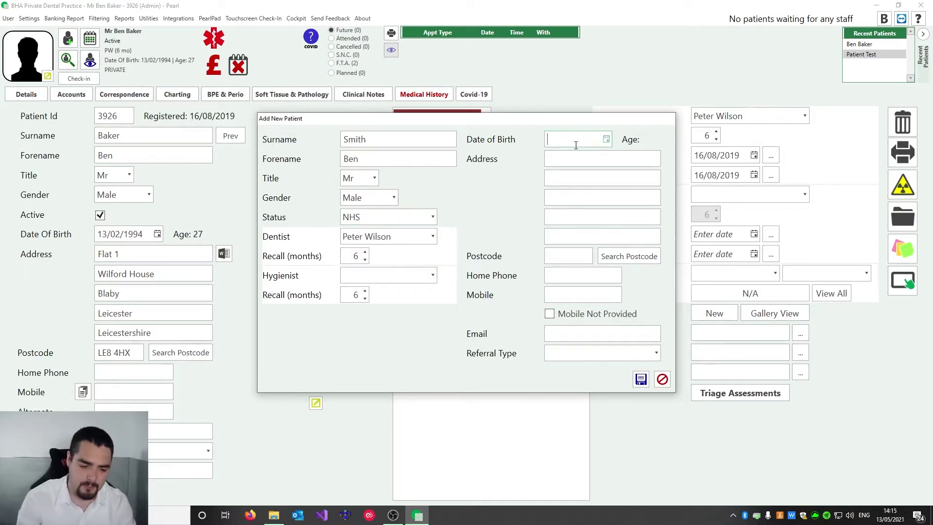
type("1/1/87")
key("Tab")
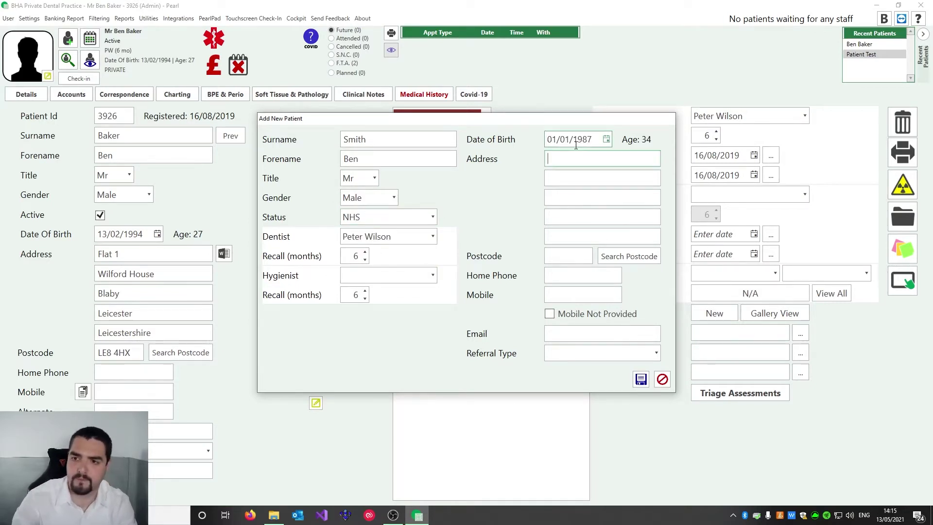
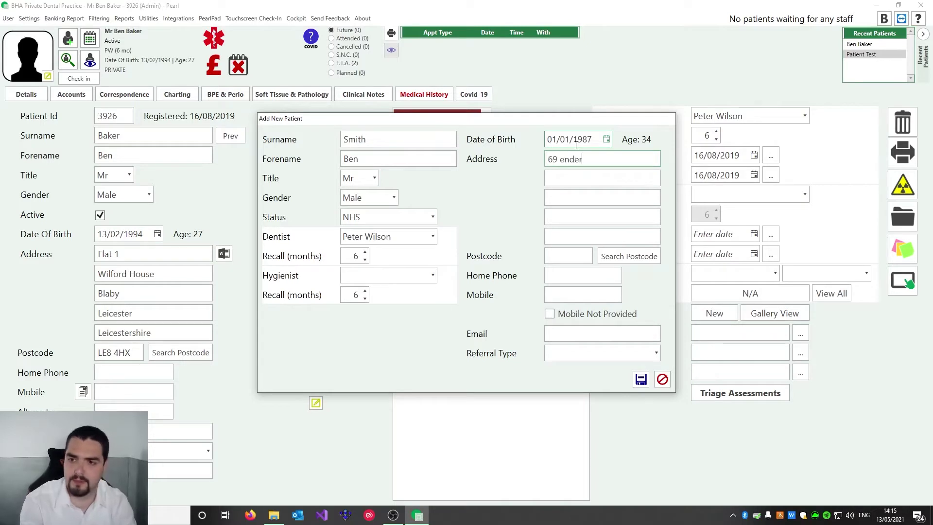
key("Tab")
key("Tab")
key("Tab")
key("Tab")
key("Tab")
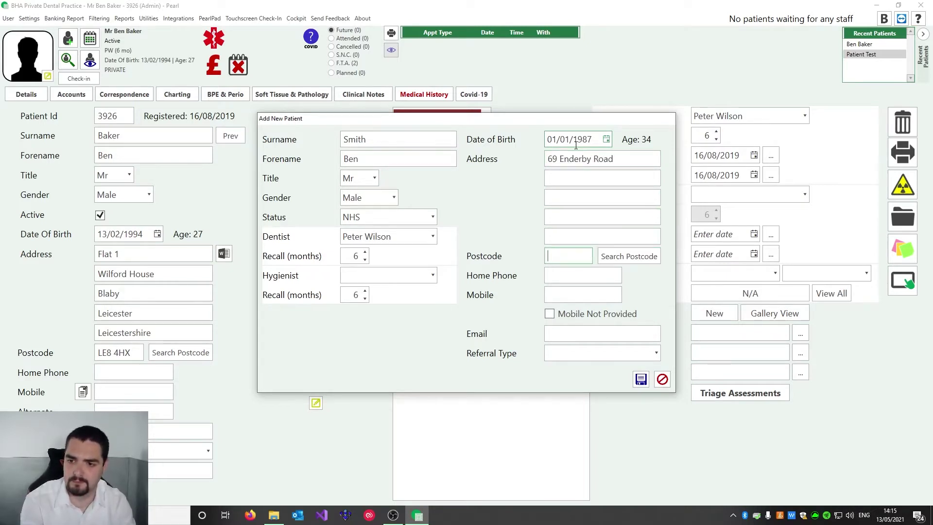
type("le8 4gd")
key("Tab")
key("Tab")
key("Tab")
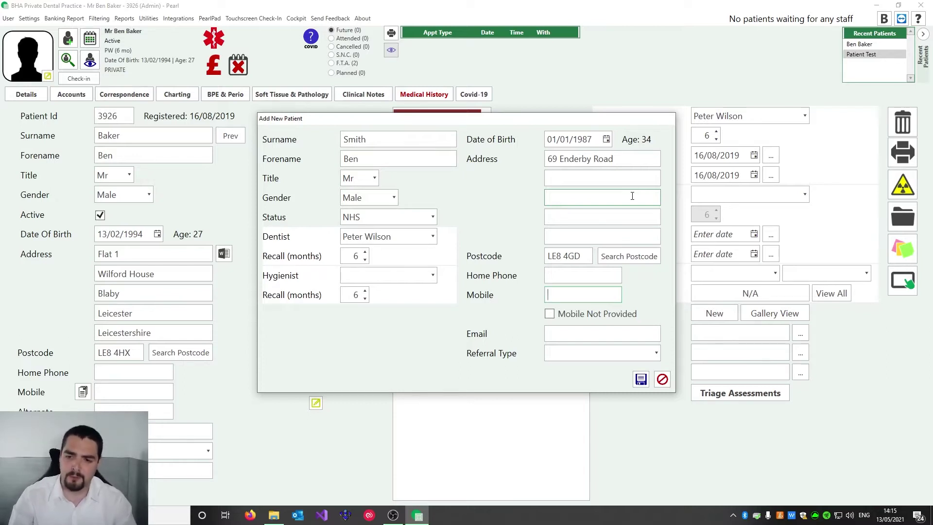
left_click(587, 353)
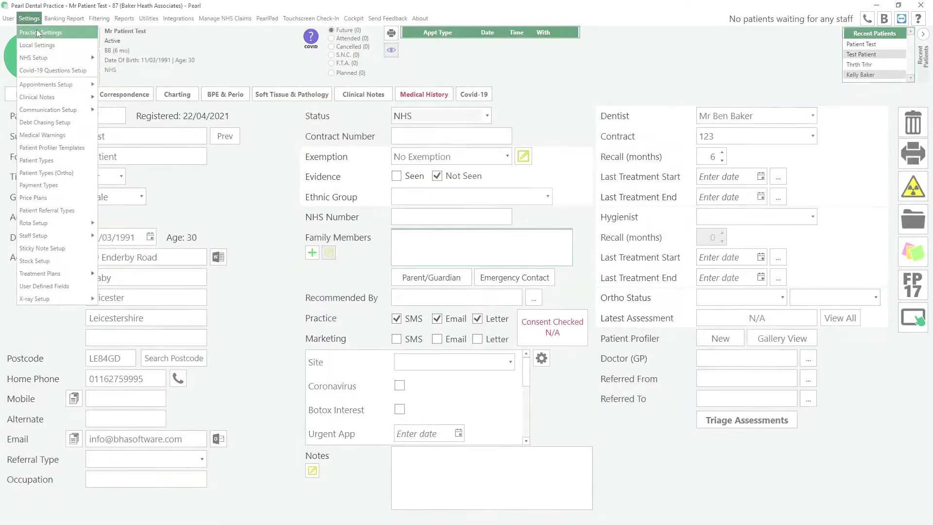
Require a new-patient referral source in Practice Settings, add the mobile number, and save the patient
left_click(69, 37)
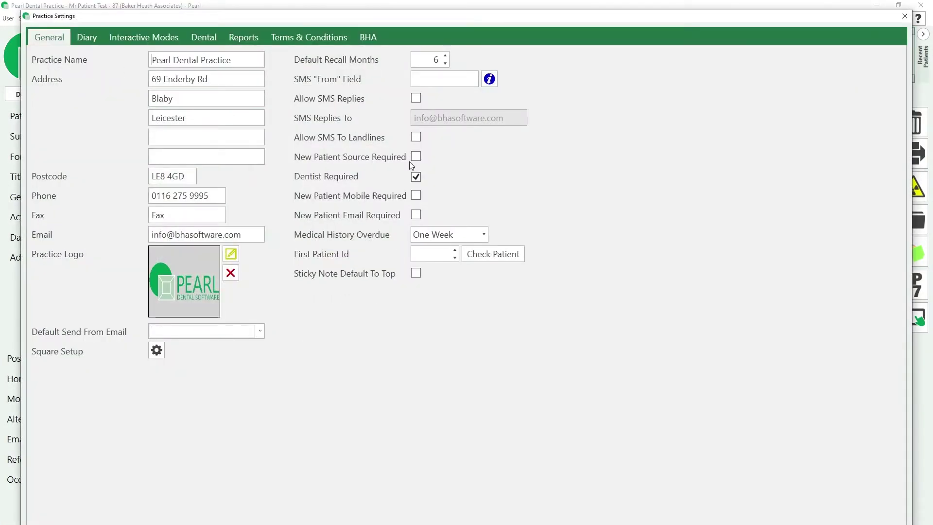
left_click(415, 156)
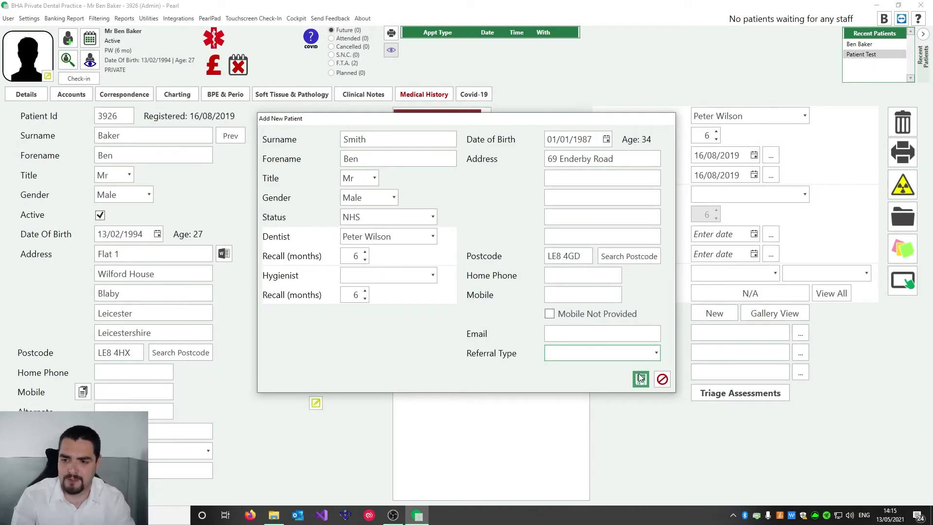
left_click(640, 379)
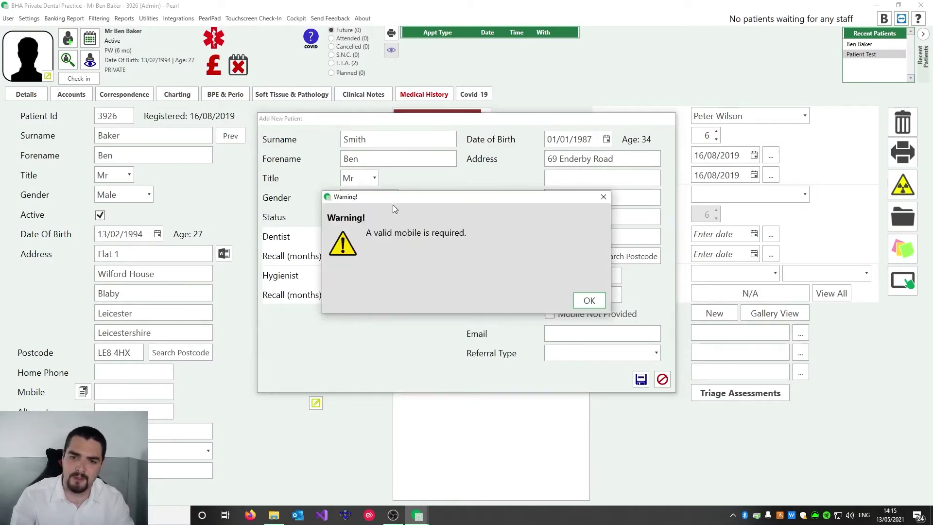
left_click(590, 300)
left_click(565, 294)
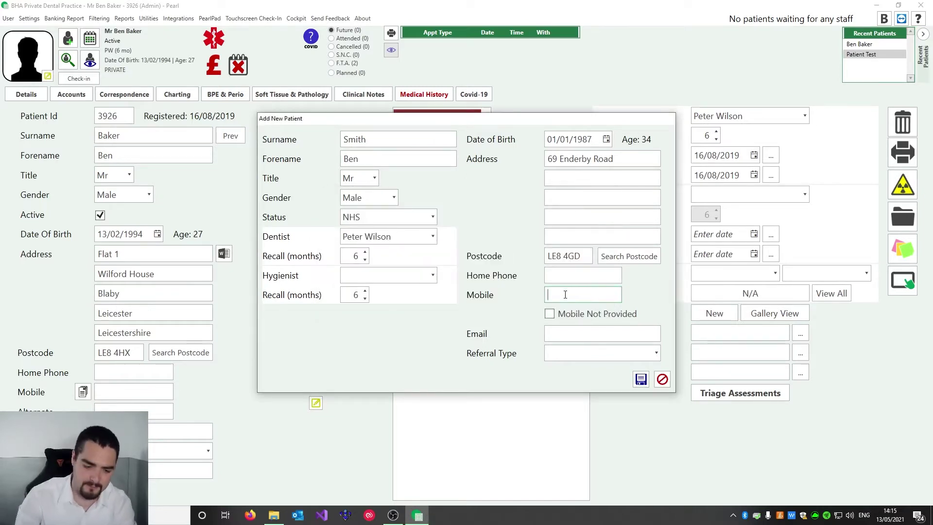
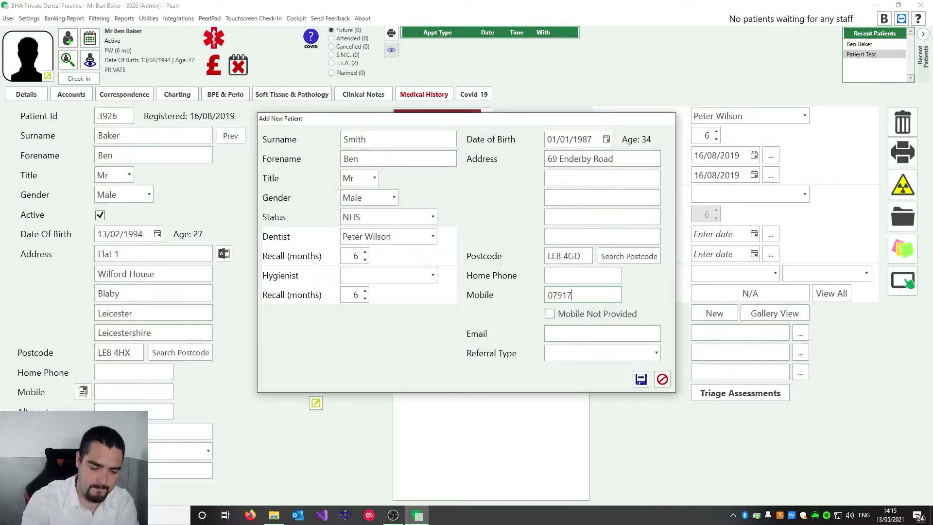
left_click(640, 380)
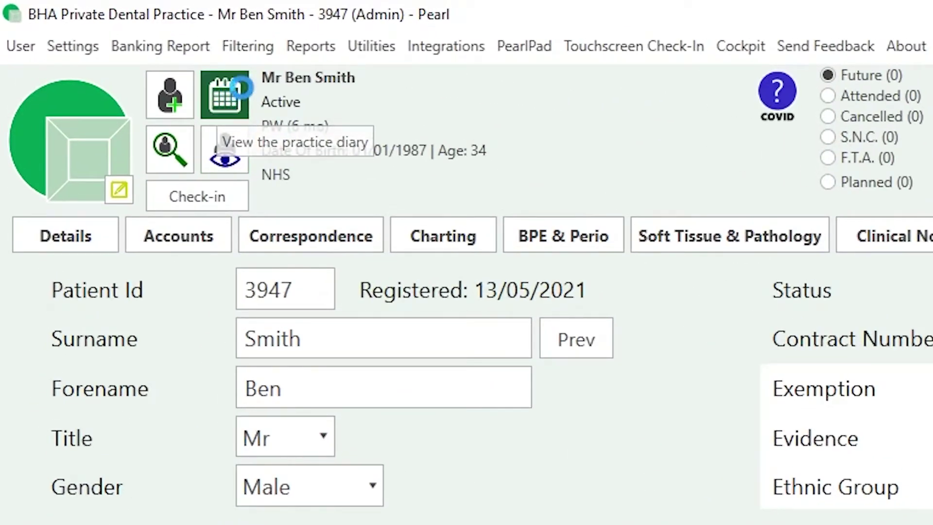
Book a 3:00 PM Exam noting 'Patient needs to bring proof of exemption' and save it
left_click(224, 104)
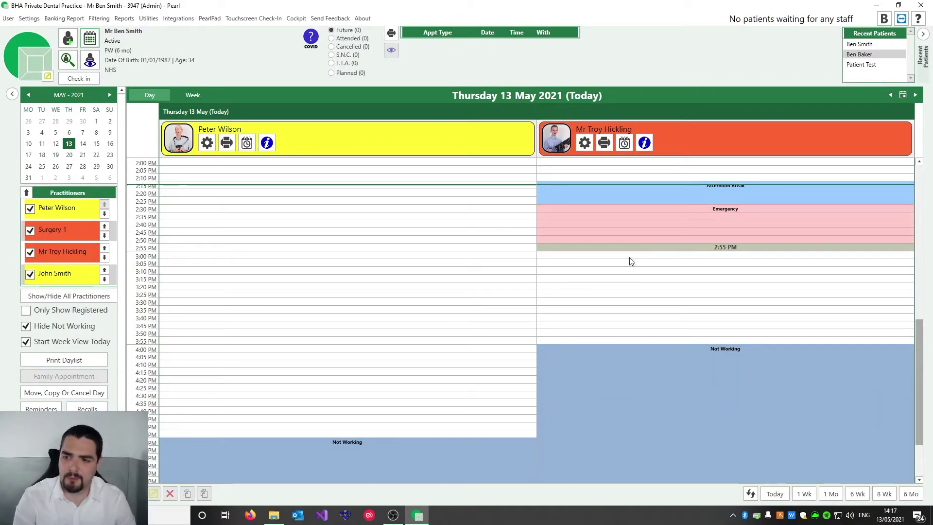
double_click(491, 256)
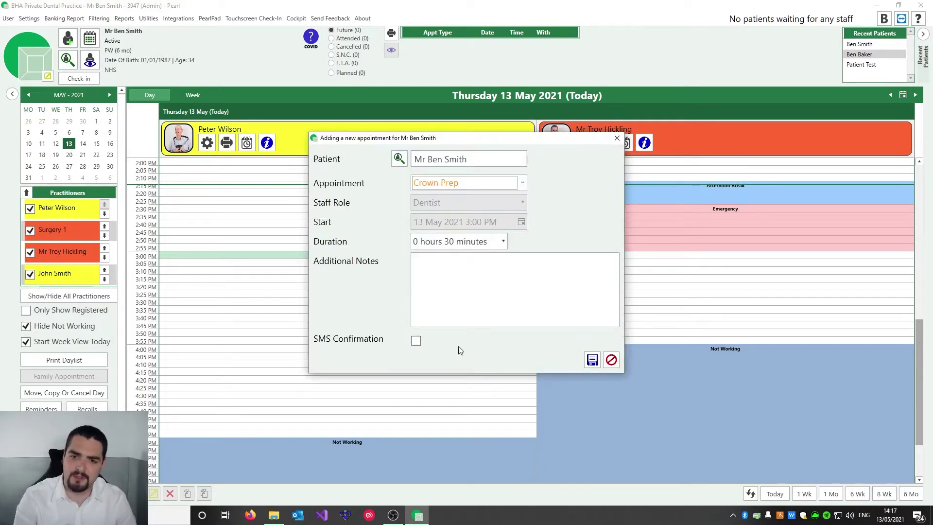
left_click(524, 183)
left_click_drag(532, 212, 535, 197)
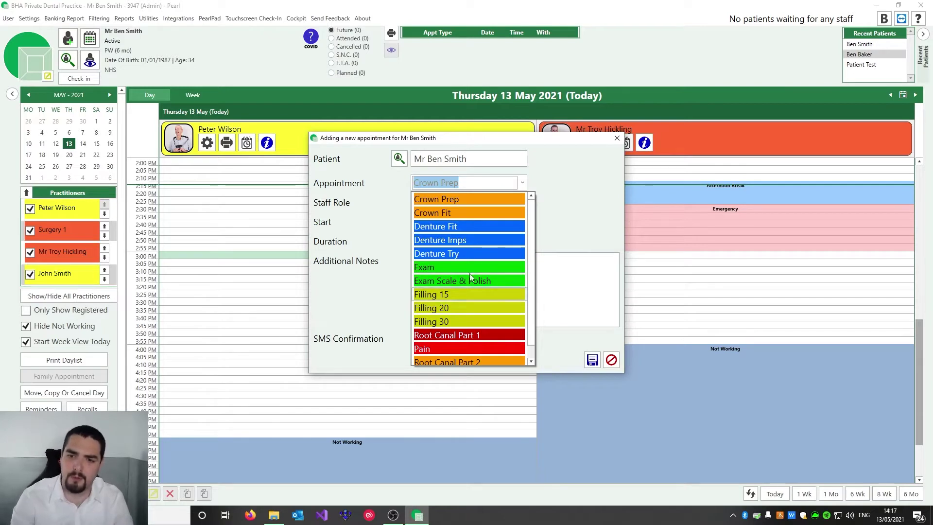
left_click(447, 266)
left_click(507, 268)
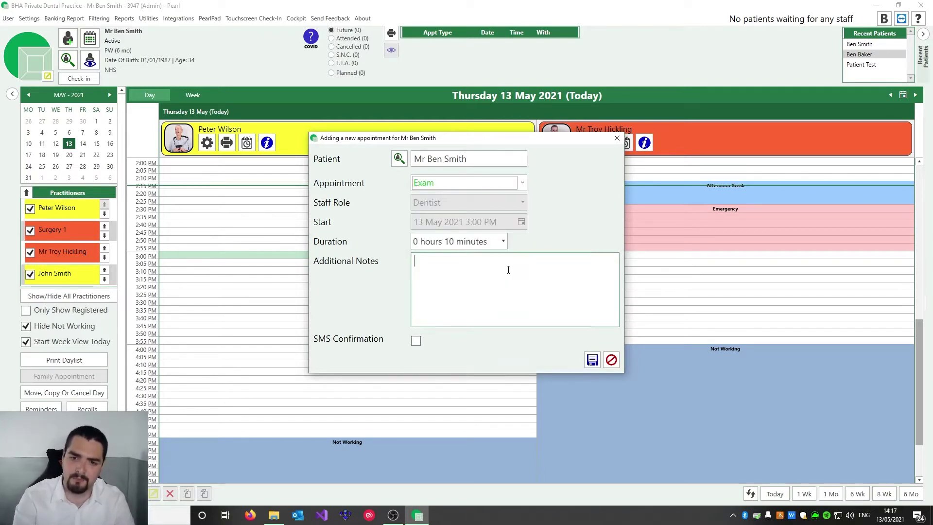
type("Patient needs to bring proof of exemption")
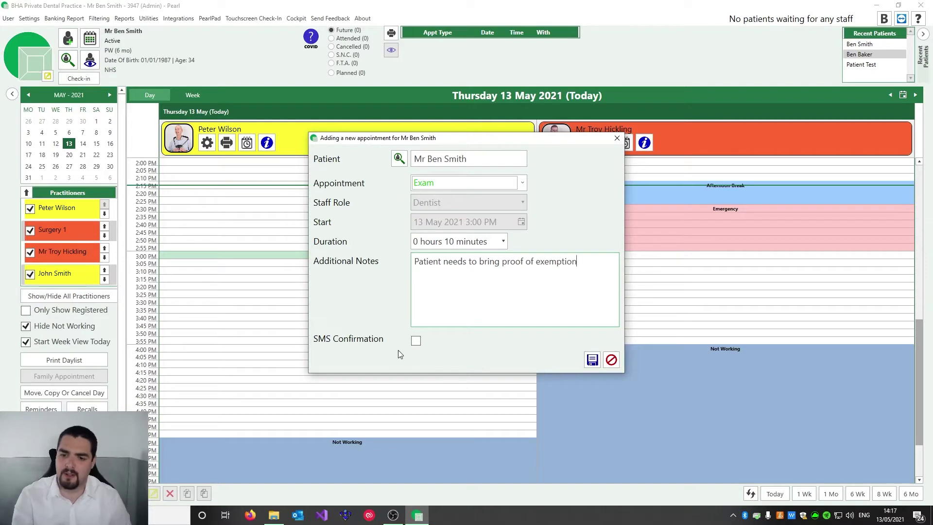
left_click(416, 341)
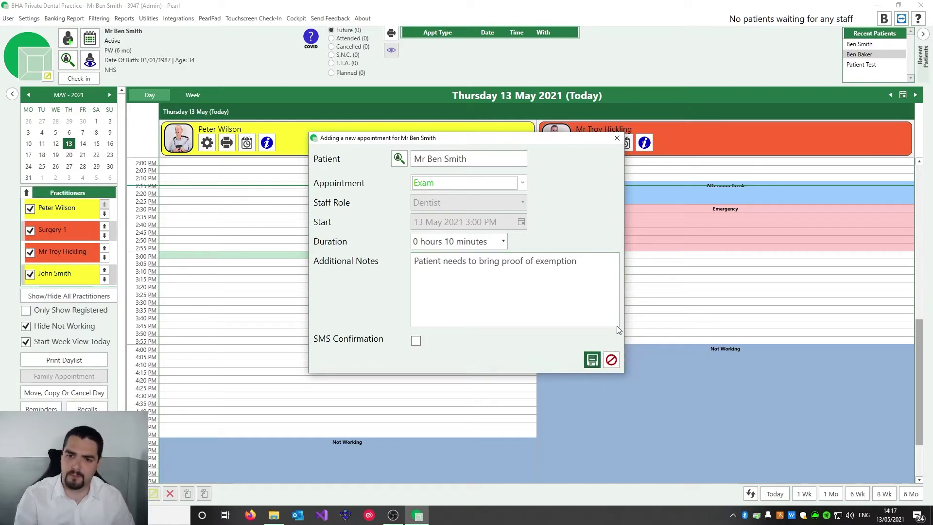
left_click(592, 360)
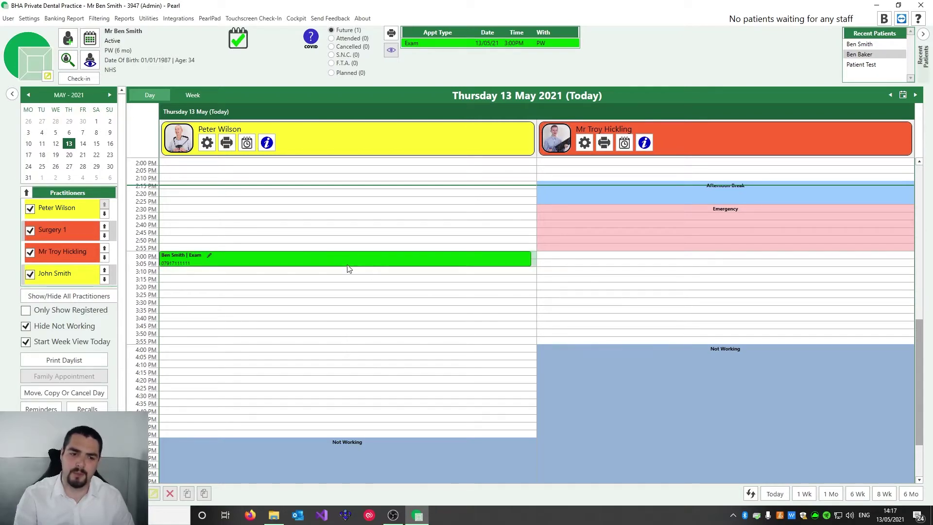
Reorder the practitioner list, moving Surgery 1 up and the first dentist down
mouse_move(361, 261)
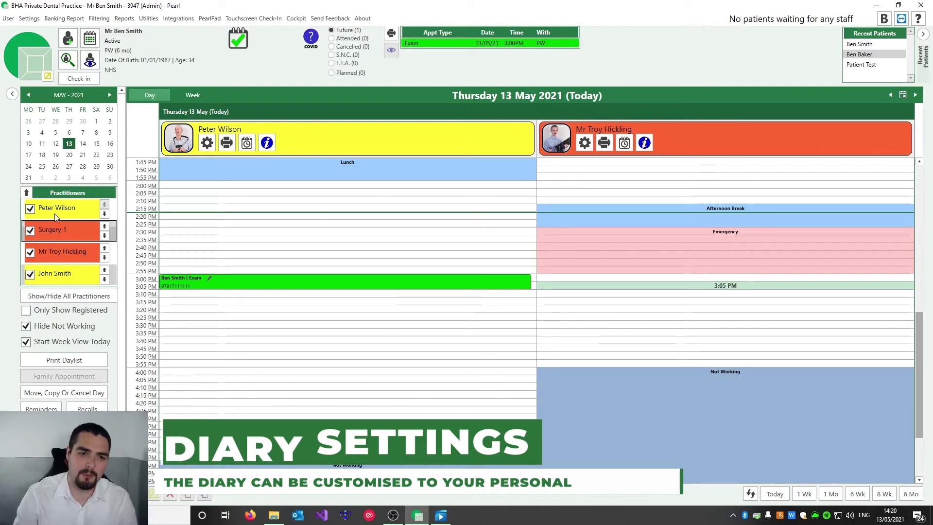
left_click(104, 226)
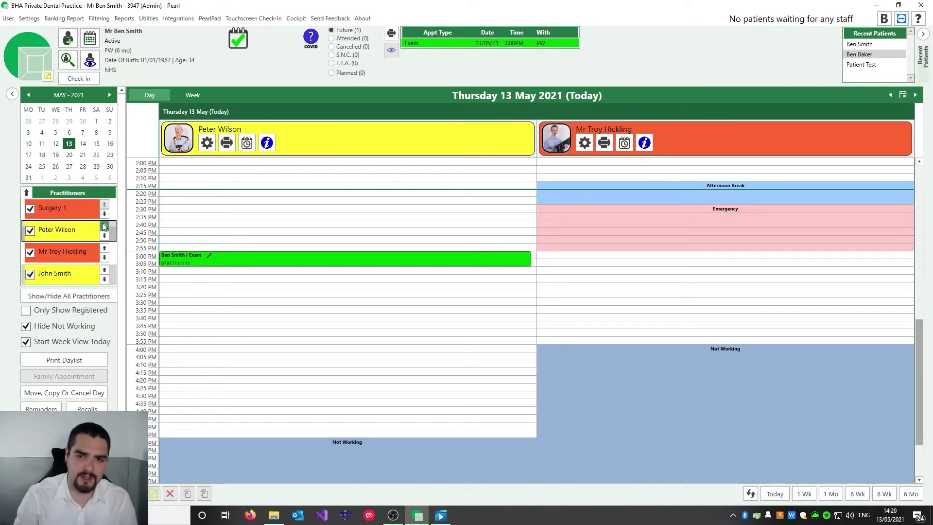
left_click(104, 235)
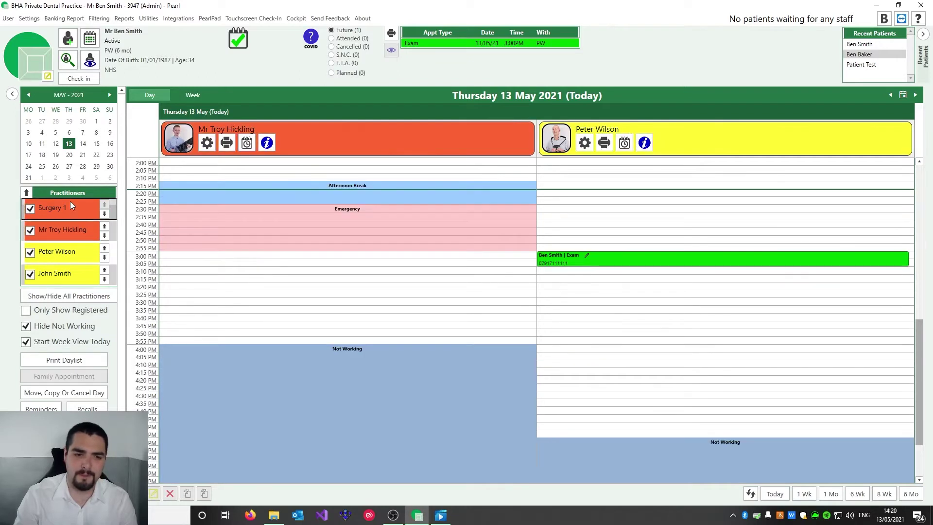
Toggle Only Show Registered and Show All Practitioners, then leave Hide Not Working ticked
left_click(64, 312)
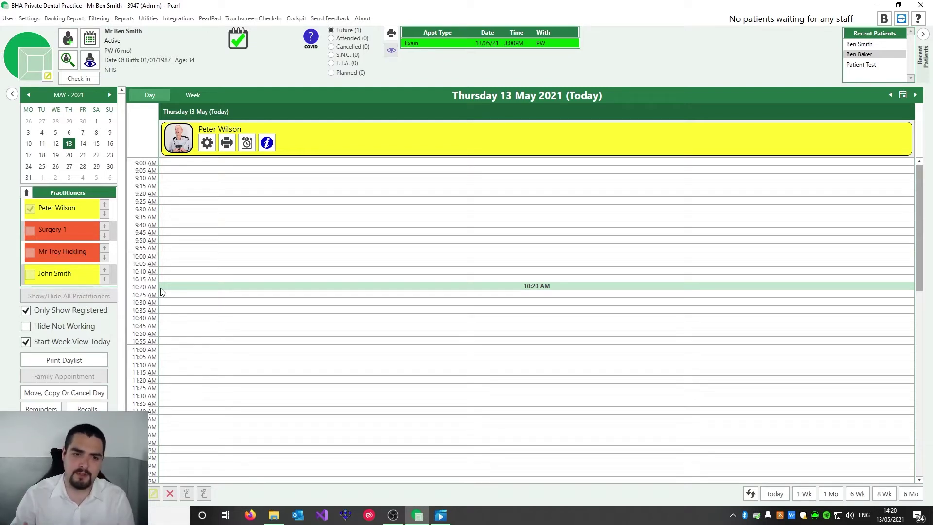
left_click(85, 312)
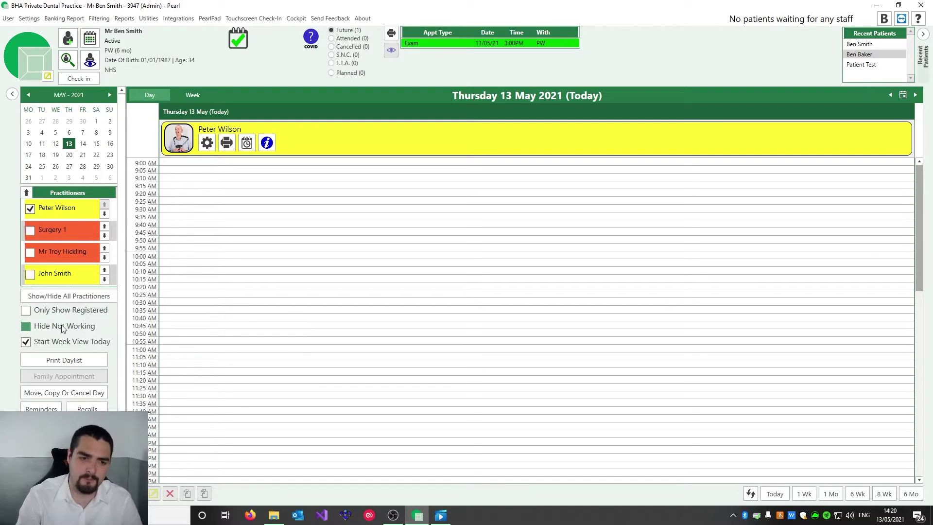
left_click(74, 295)
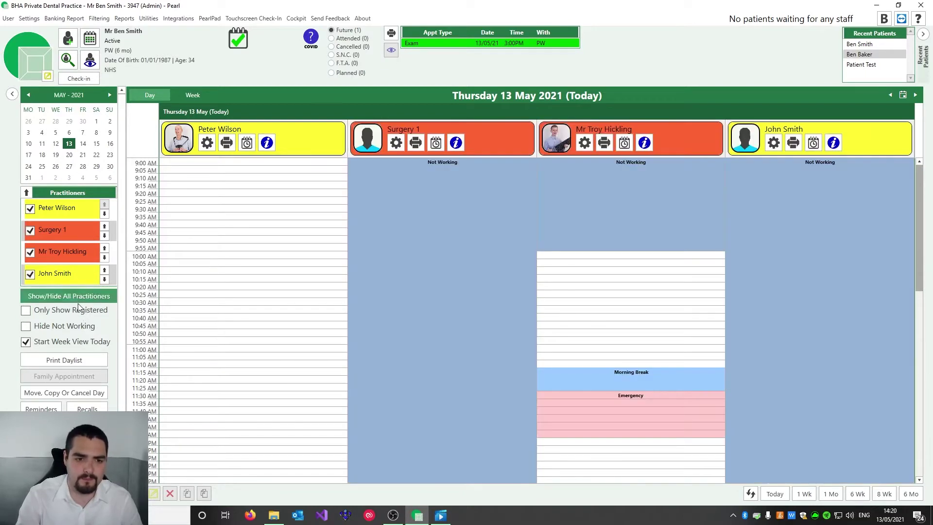
left_click(72, 328)
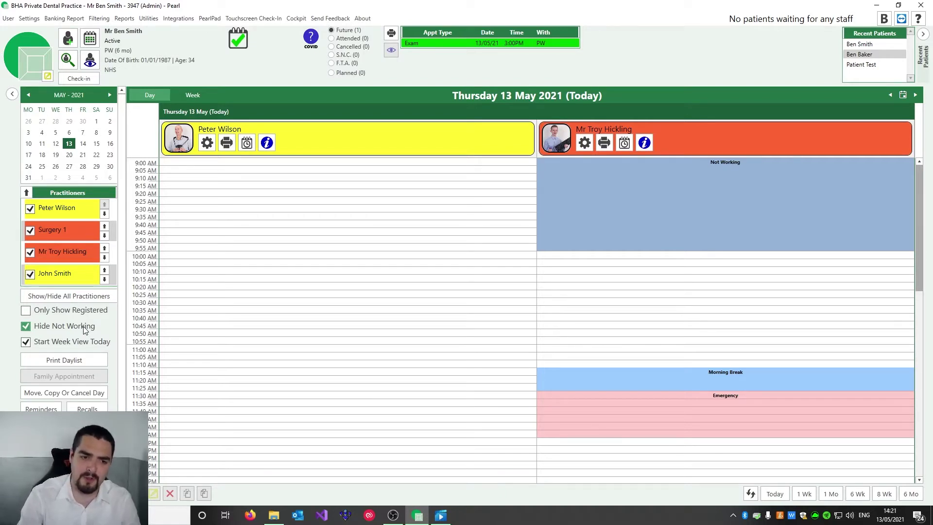
left_click(83, 326)
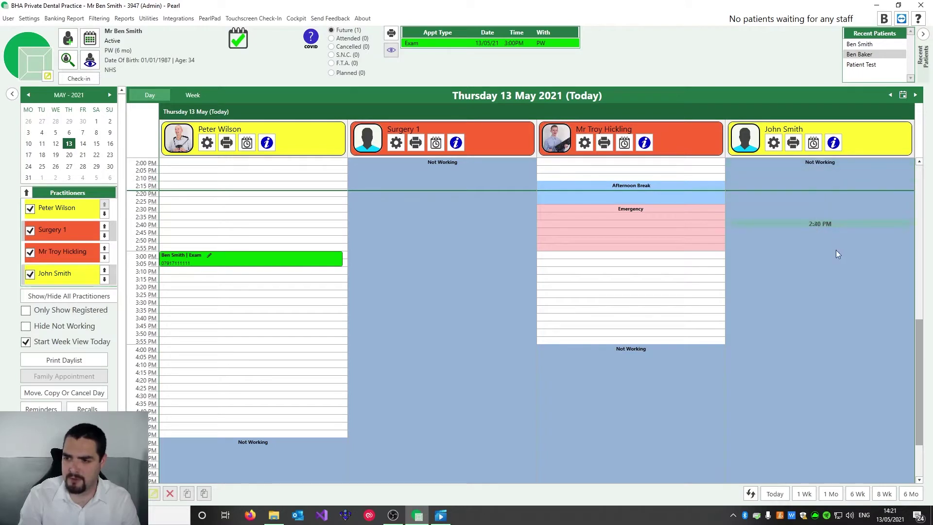
left_click(63, 326)
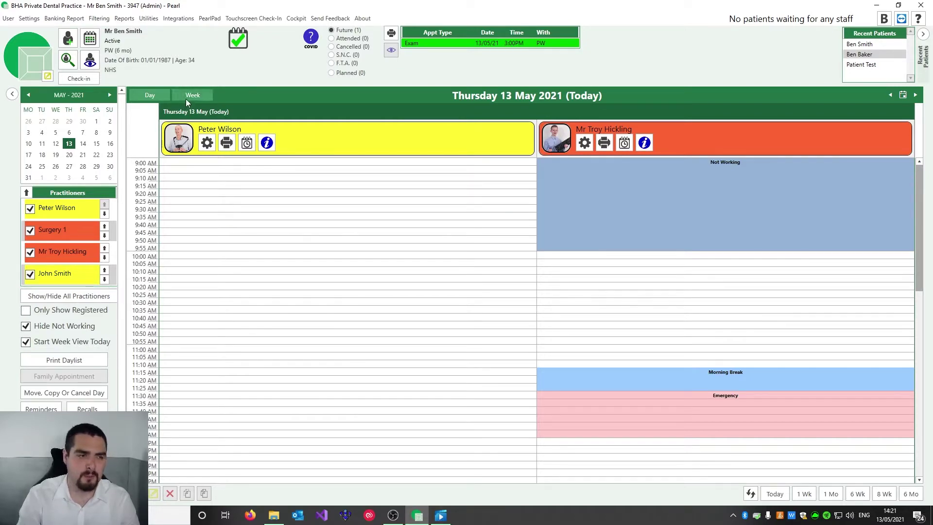
Switch to Week view and toggle Start Week View Today, ending with it off
left_click(187, 96)
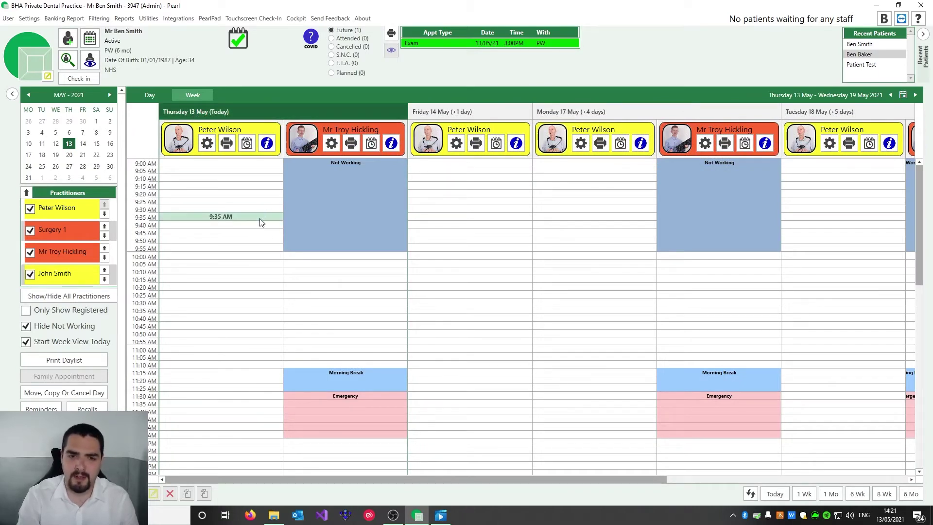
left_click(66, 342)
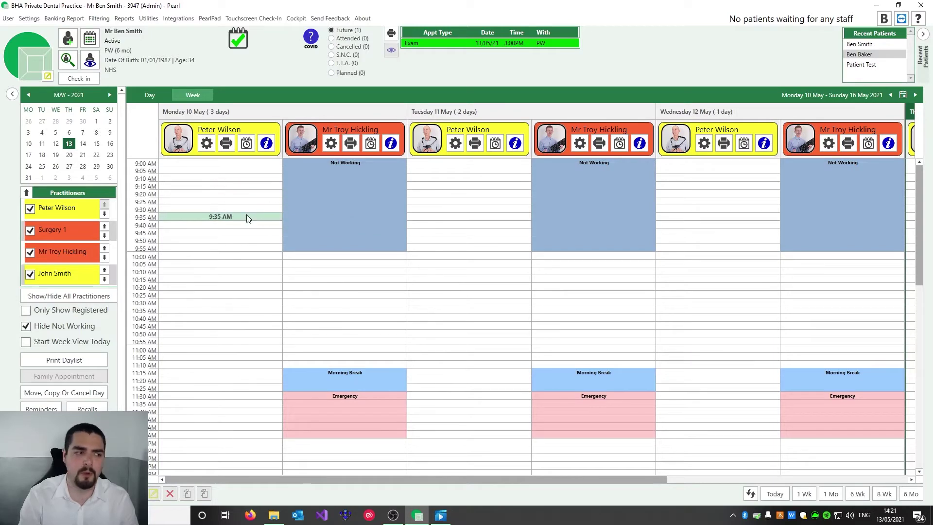
left_click(67, 342)
left_click(66, 341)
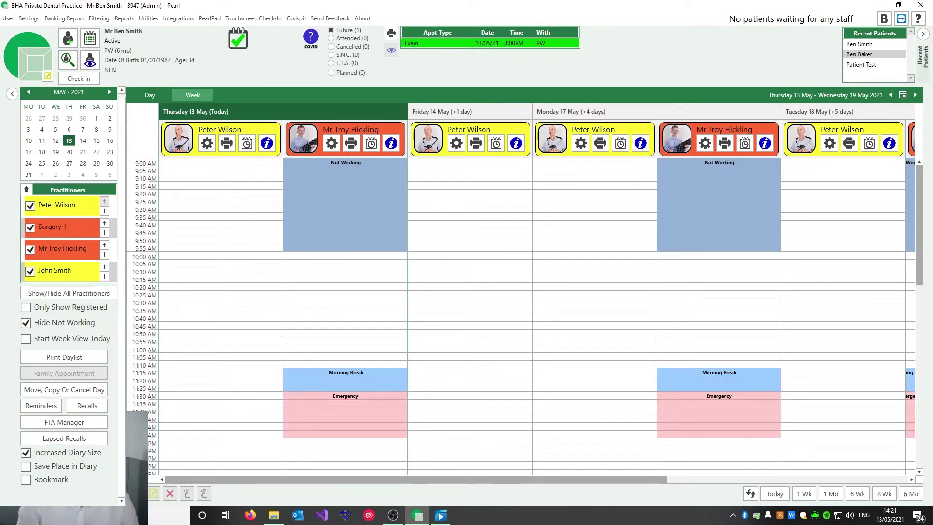
left_click(26, 338)
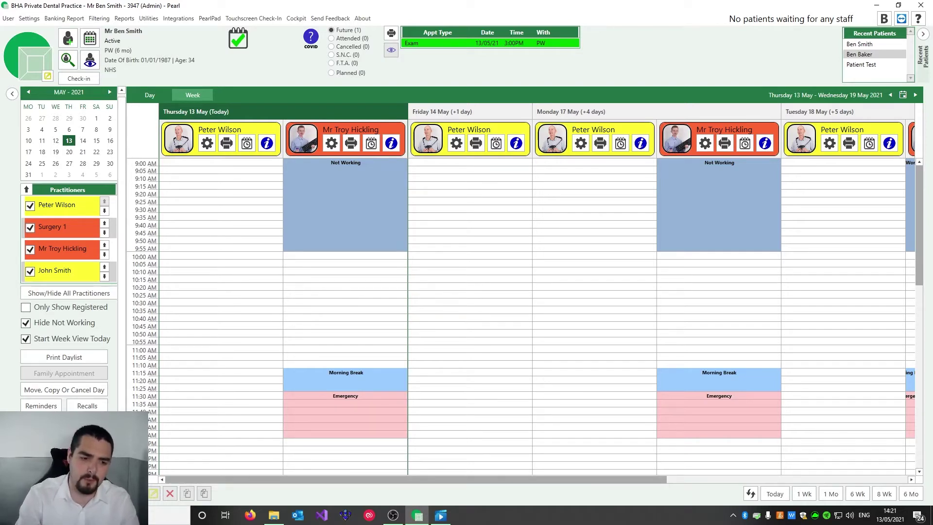
left_click(26, 339)
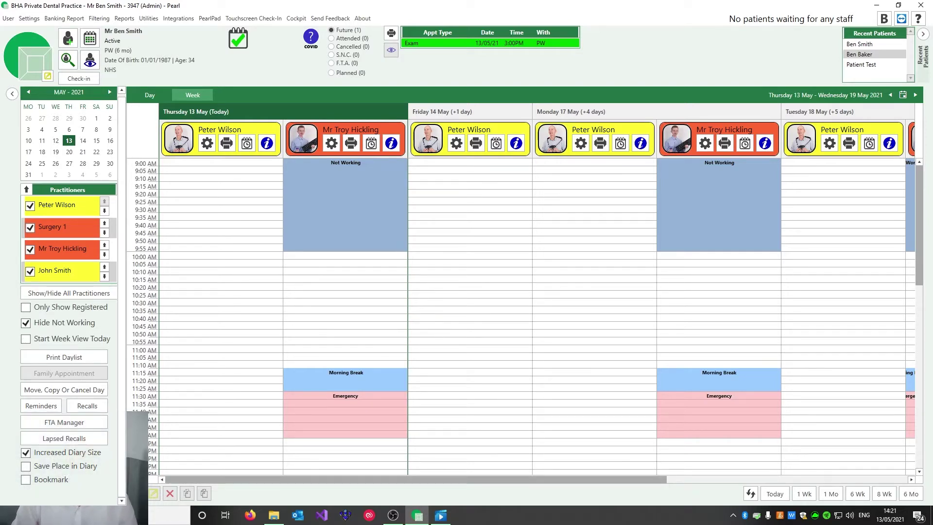
left_click(26, 339)
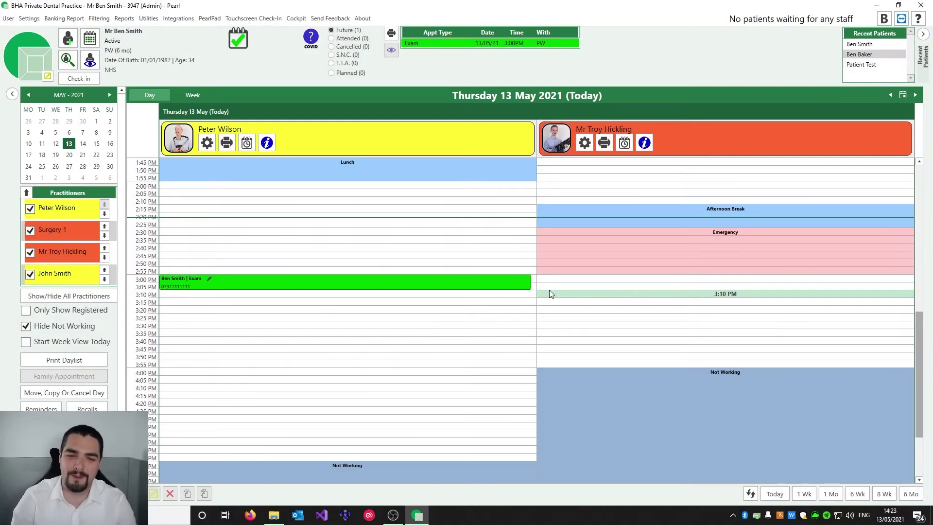
mouse_move(333, 282)
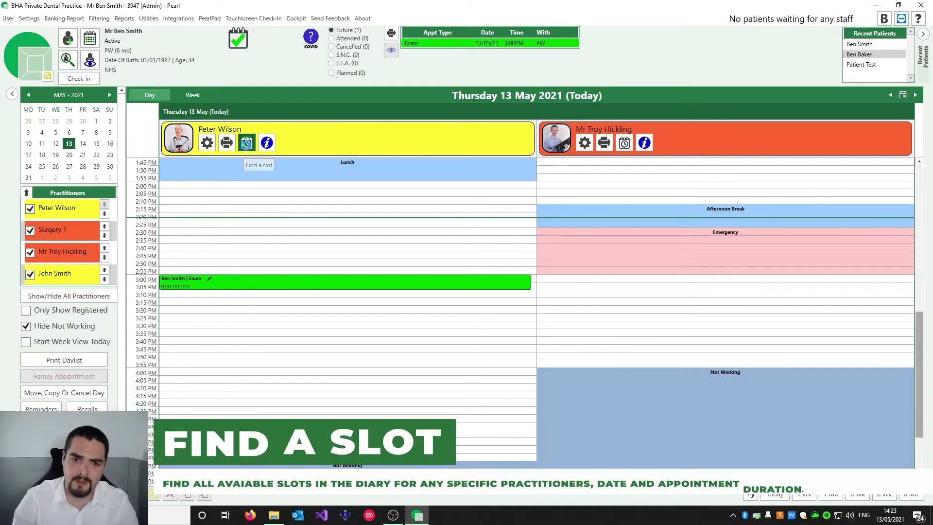
Open Find a Slot for the dentist, searching 2 months for slots after 15:00
left_click(246, 142)
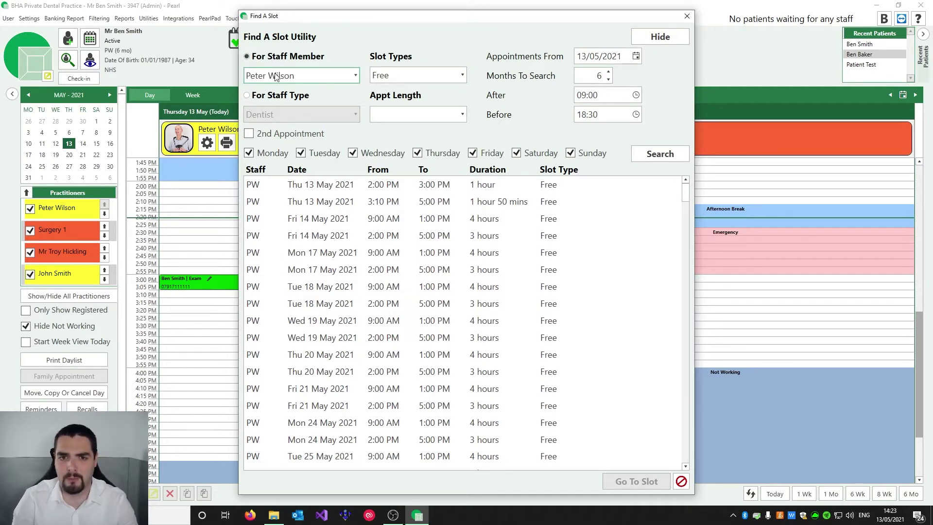
double_click(600, 76)
type("2")
left_click(612, 94)
type("15:00")
key("Tab")
Untick every day except Monday and run the slot search
left_click(301, 152)
left_click(352, 153)
left_click(417, 152)
left_click(516, 153)
left_click(583, 154)
left_click(656, 153)
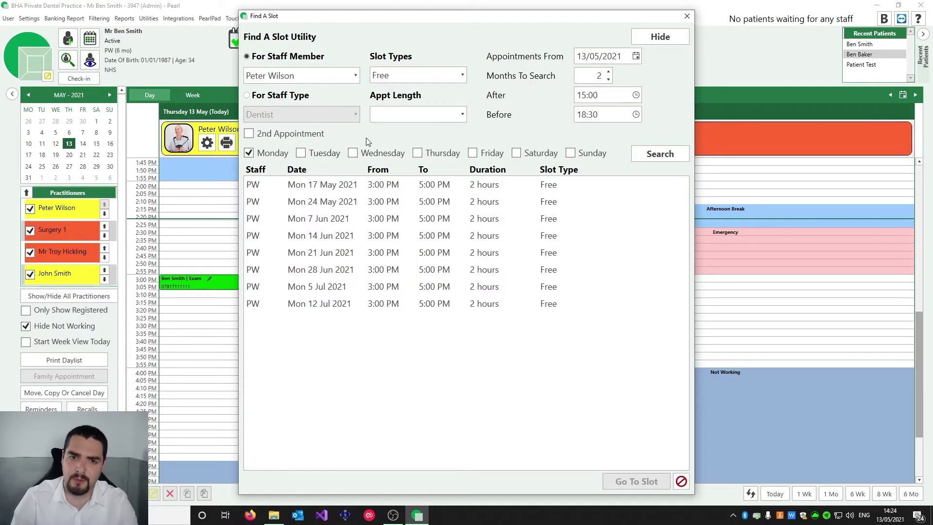
Add a 30-minute Hygienist second appointment, search again, and jump to the first result on 17 May
left_click(259, 59)
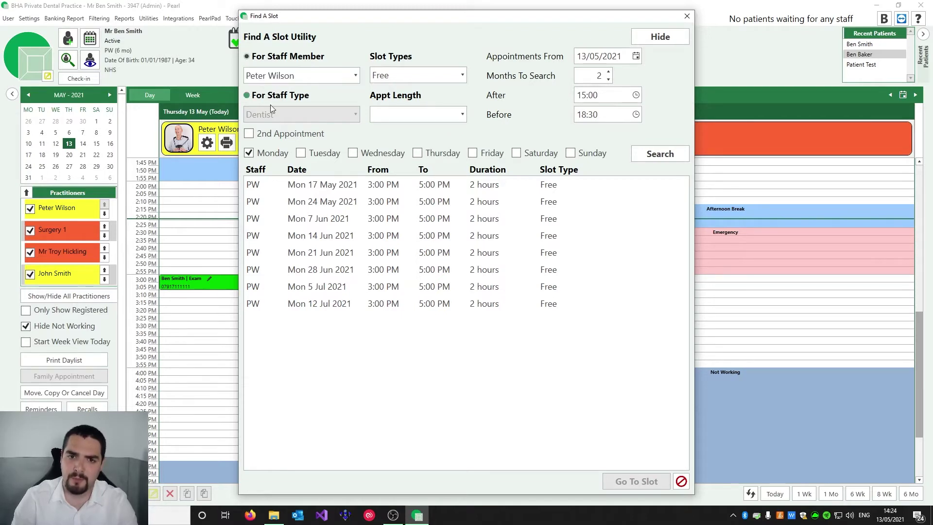
left_click(285, 139)
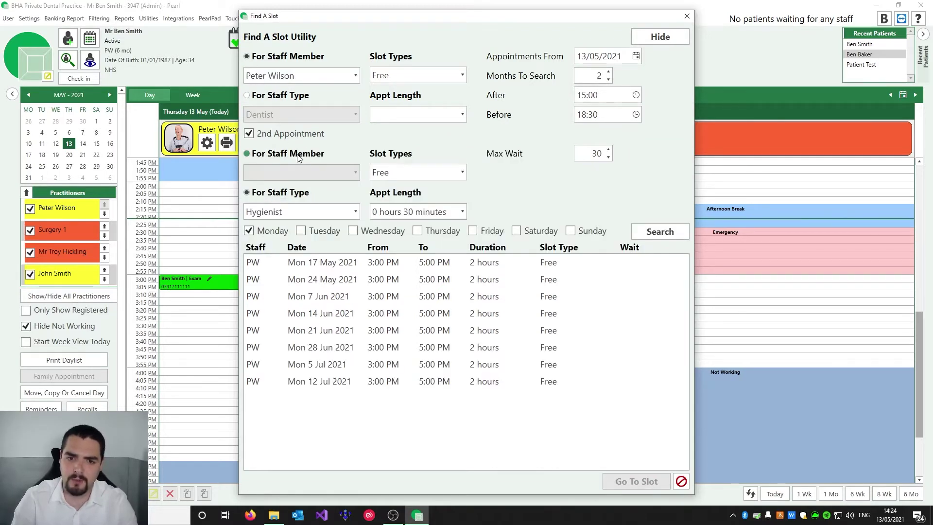
left_click(339, 211)
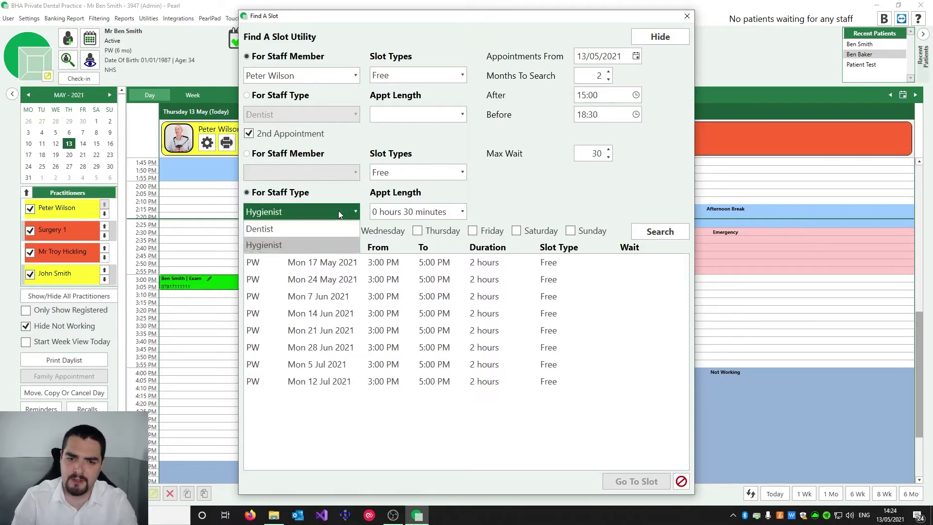
left_click(310, 207)
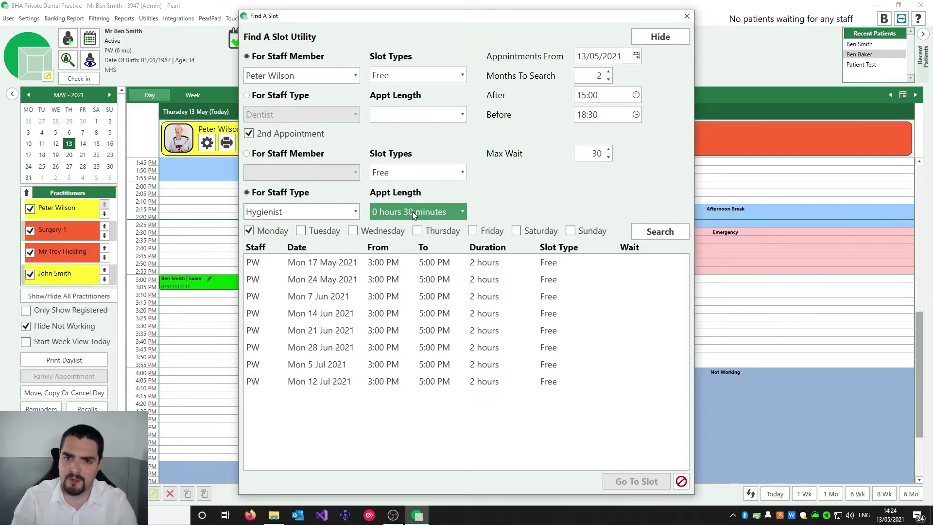
left_click(657, 231)
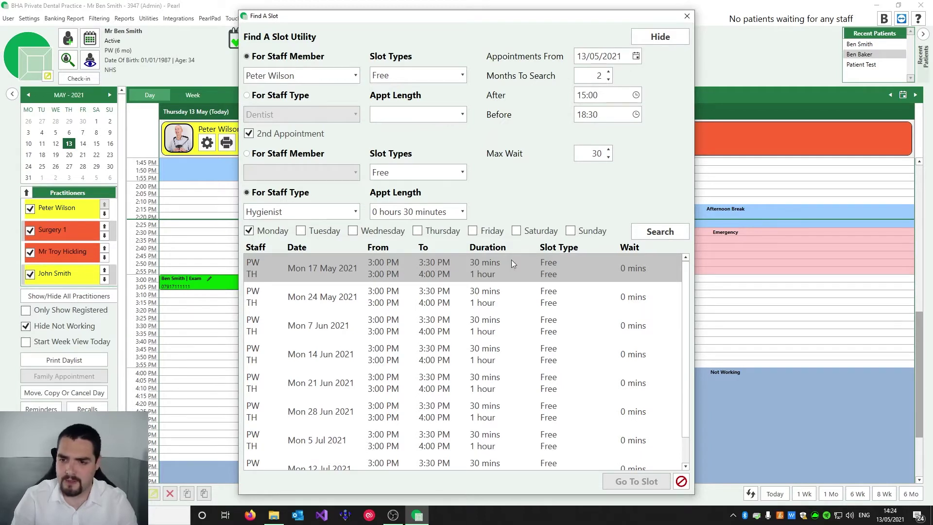
left_click_drag(686, 294, 606, 282)
double_click(474, 272)
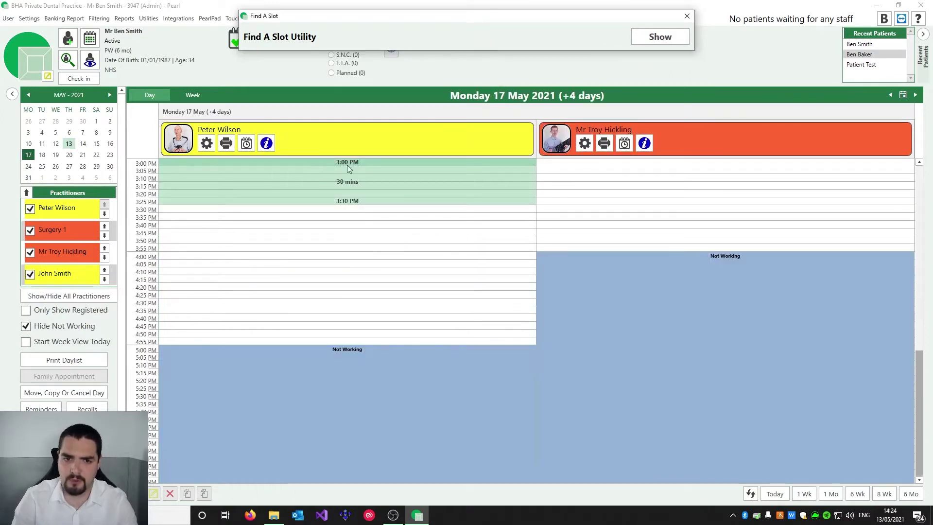
Book an Exam in the 3:00 PM slot on Monday 17 May
left_click(387, 163)
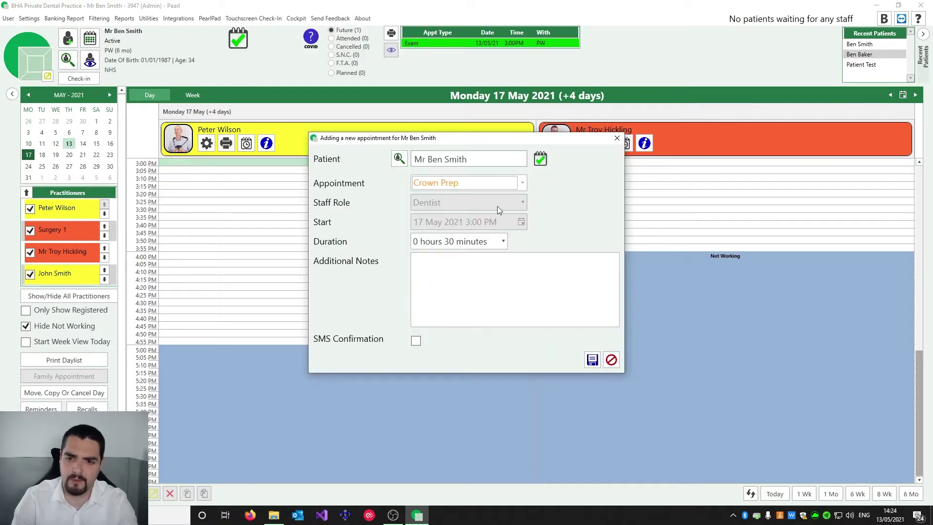
left_click(522, 184)
left_click(505, 266)
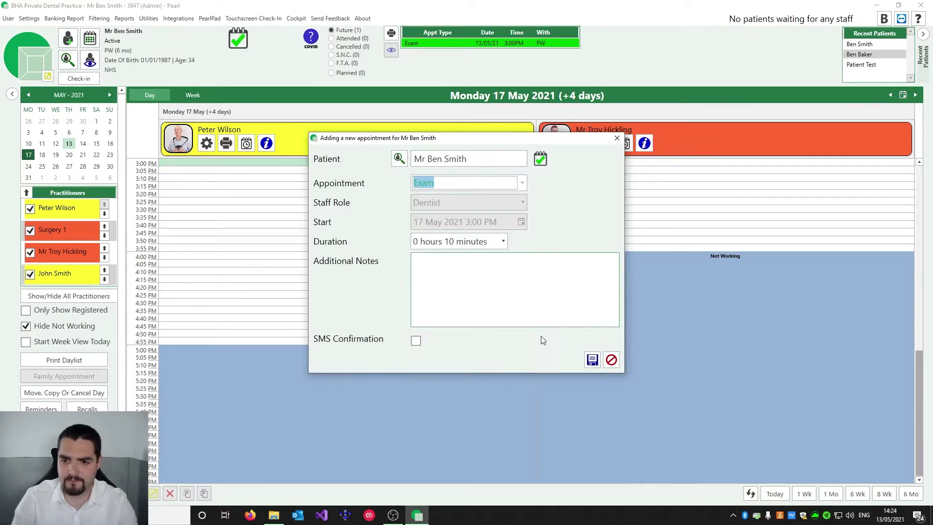
left_click(592, 360)
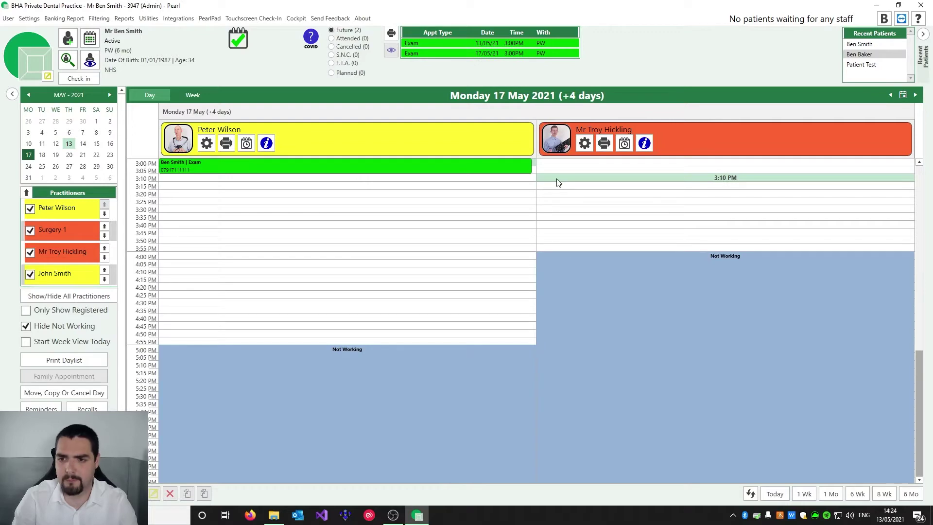
Book a Hygiene Clean in the hygienist's 3:10 PM slot
left_click(558, 180)
left_click(523, 184)
left_click(464, 198)
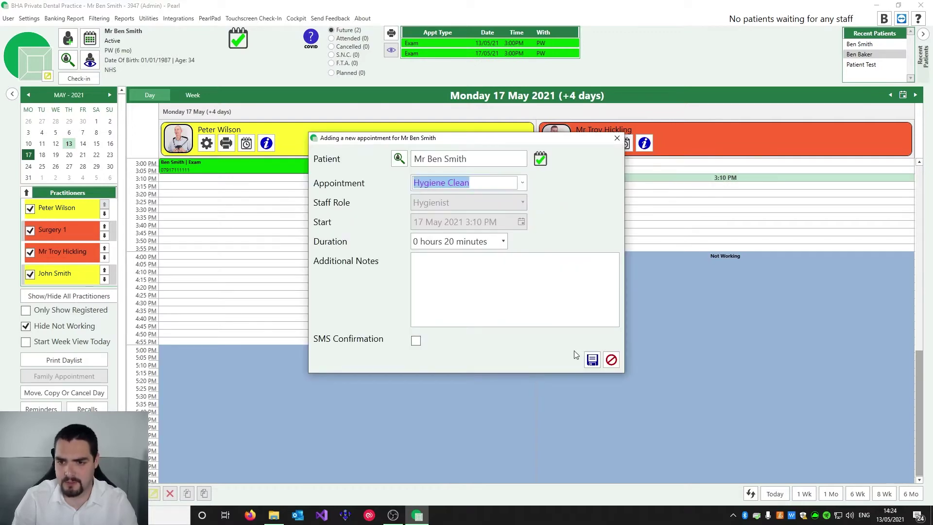
left_click(592, 360)
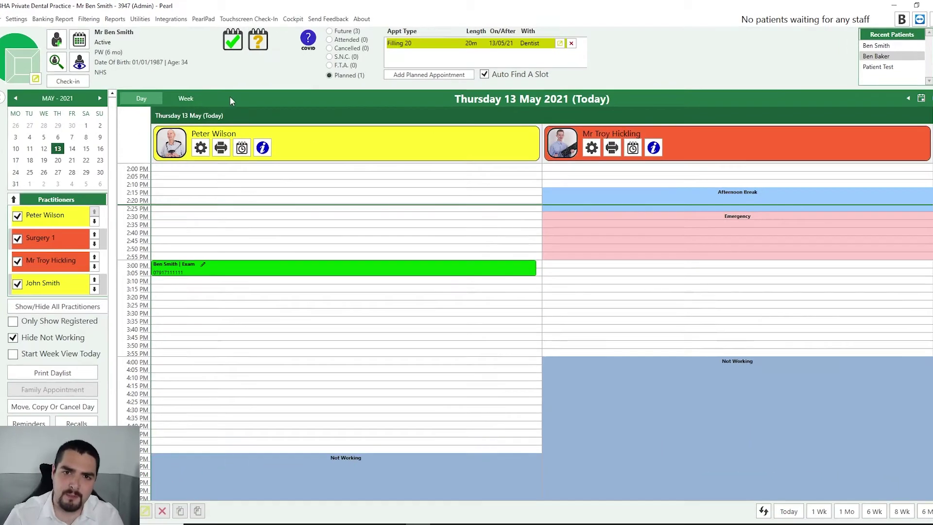
Find a free slot for the planned Filling 20 and start a 3:00 PM appointment on Tuesday 18 May
mouse_move(268, 45)
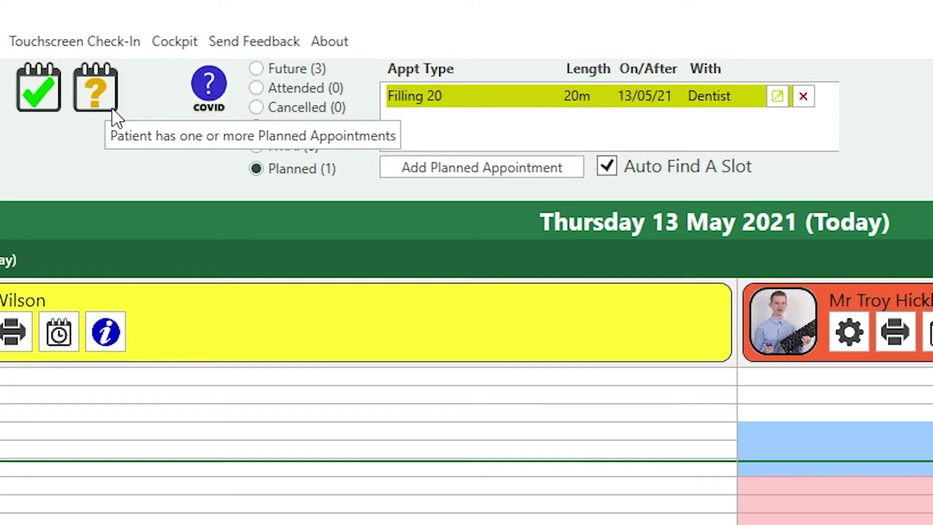
mouse_move(461, 96)
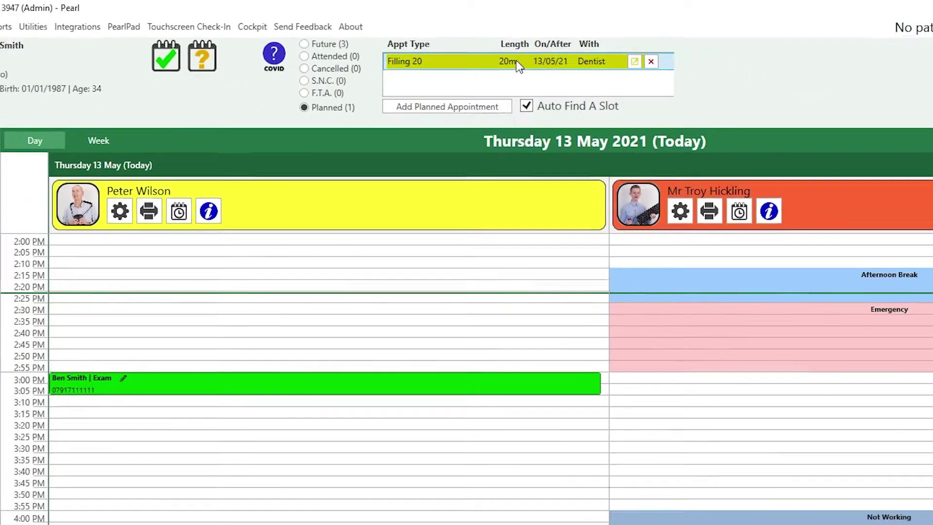
double_click(590, 96)
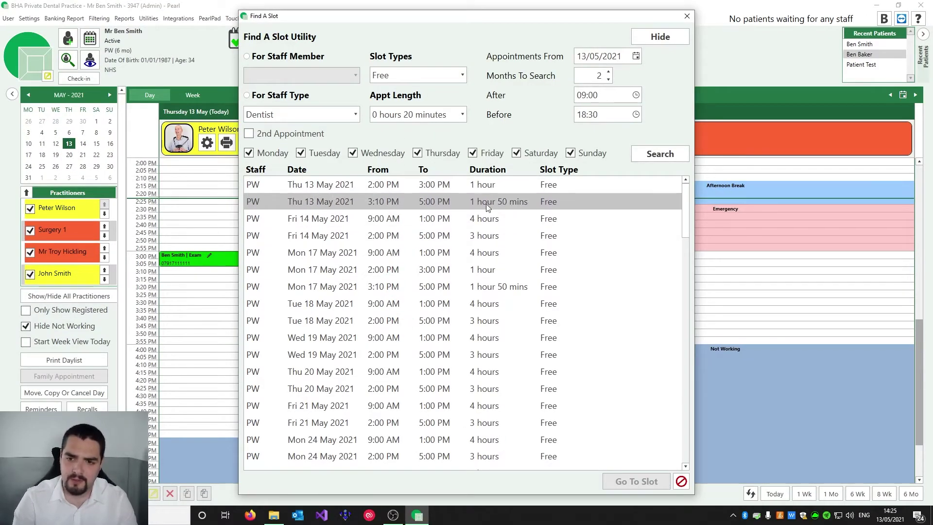
left_click(476, 187)
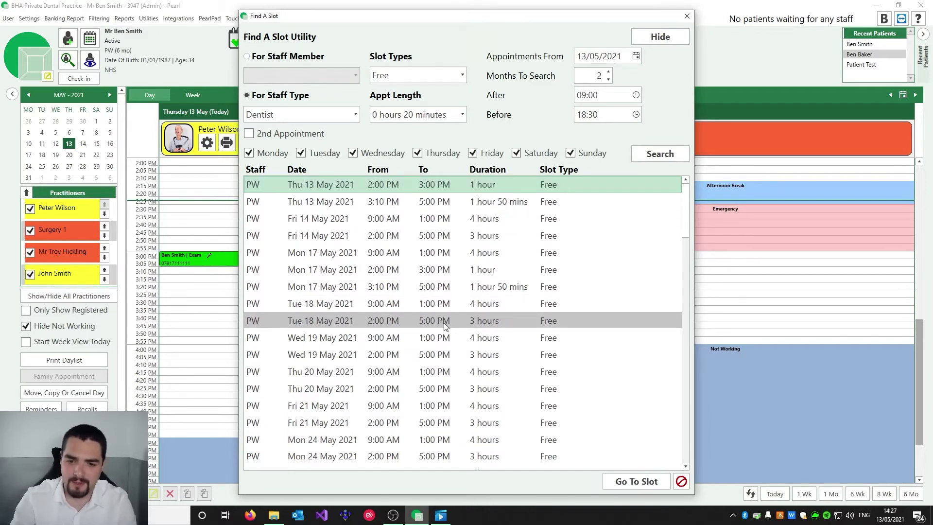
double_click(444, 321)
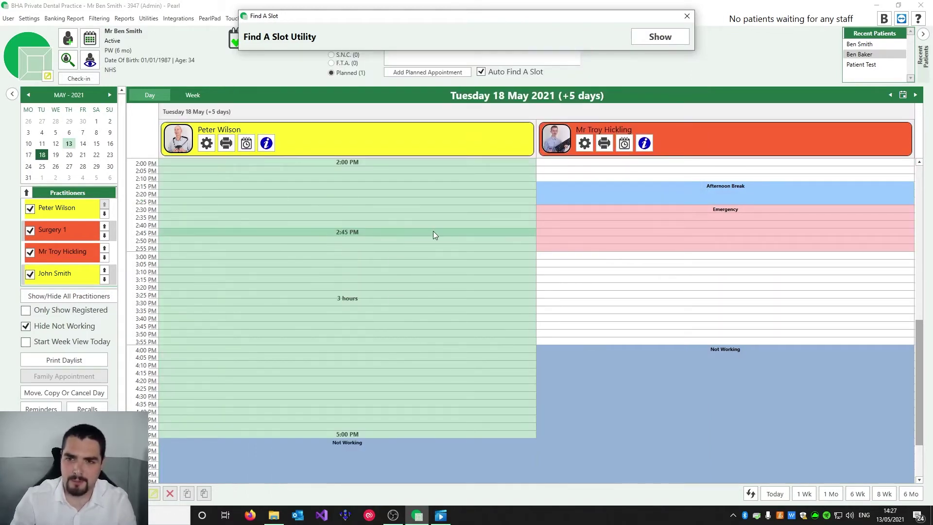
left_click(407, 258)
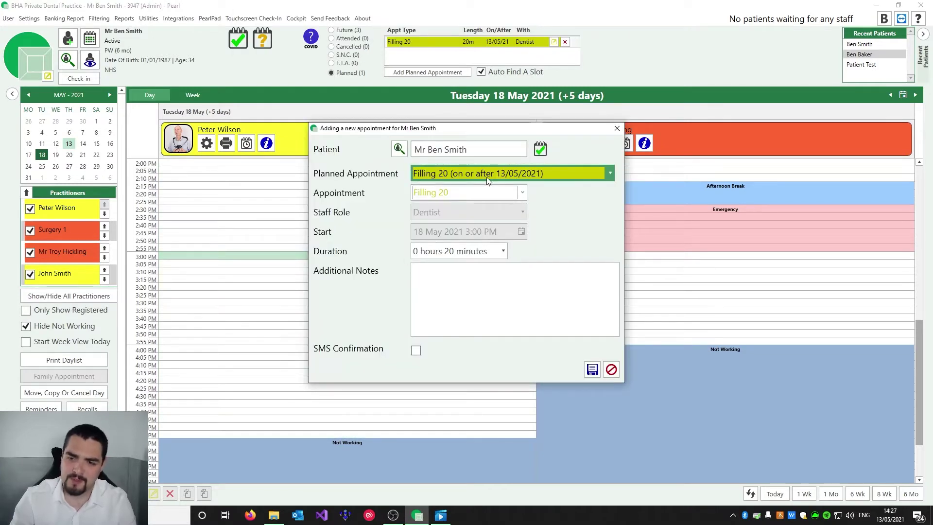
Save the 3:00 PM Filling 20 appointment, then cancel it as Patient Cancelled
left_click(593, 375)
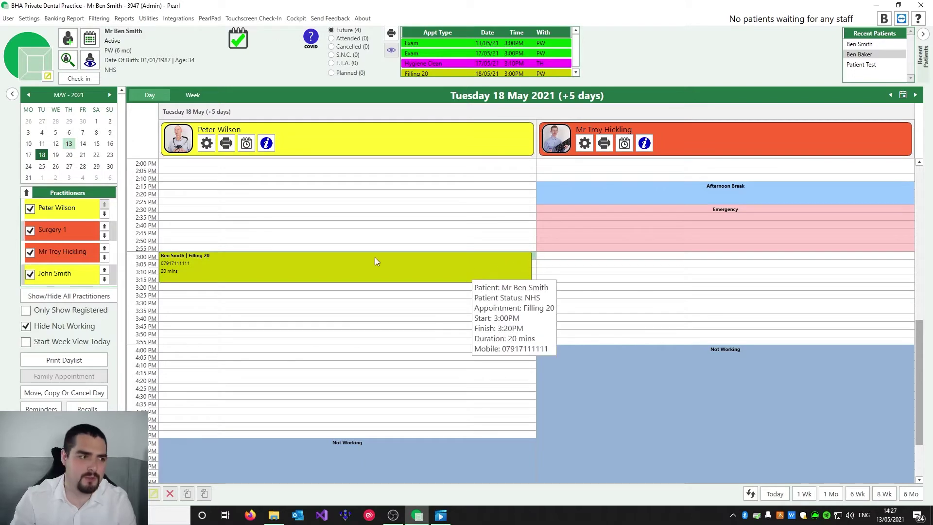
right_click(407, 264)
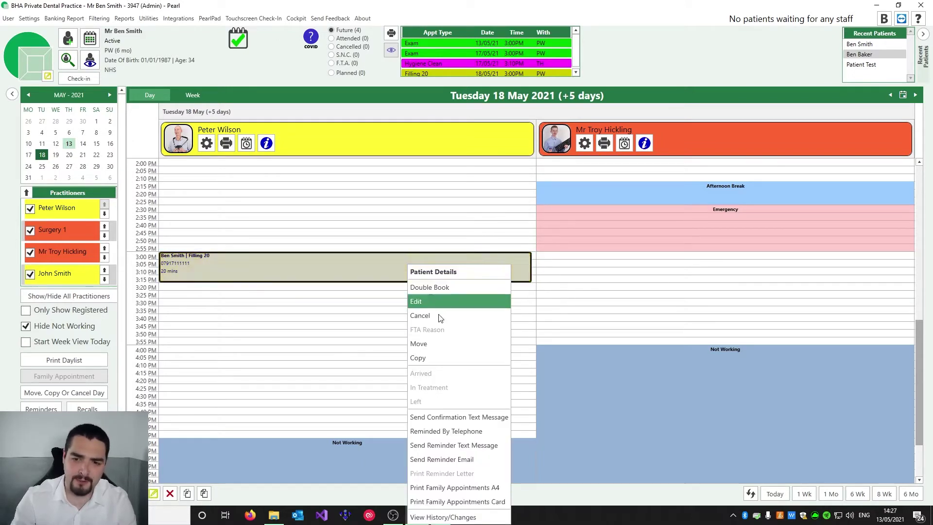
left_click(431, 316)
left_click(435, 246)
left_click(558, 290)
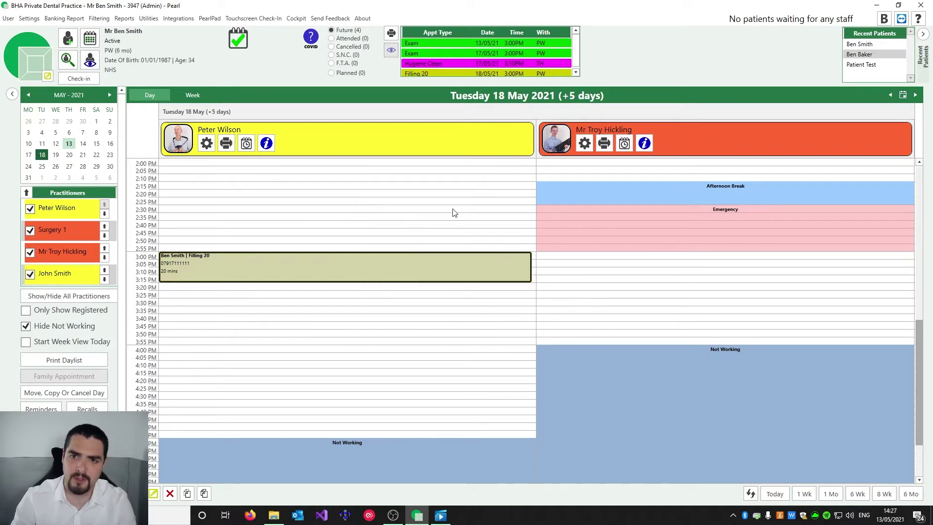
Book the planned Filling 20 at 3:35 PM on Tuesday 18 May
left_click(351, 73)
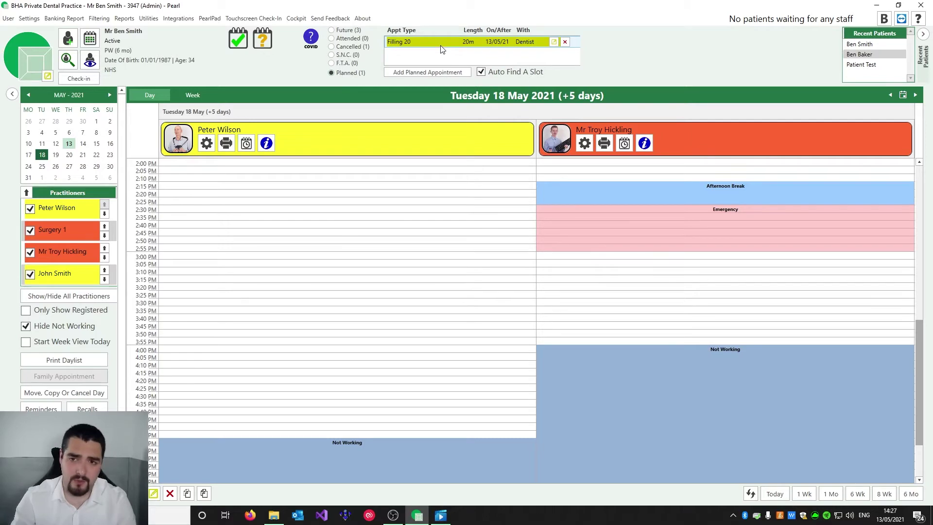
left_click_drag(439, 48, 379, 307)
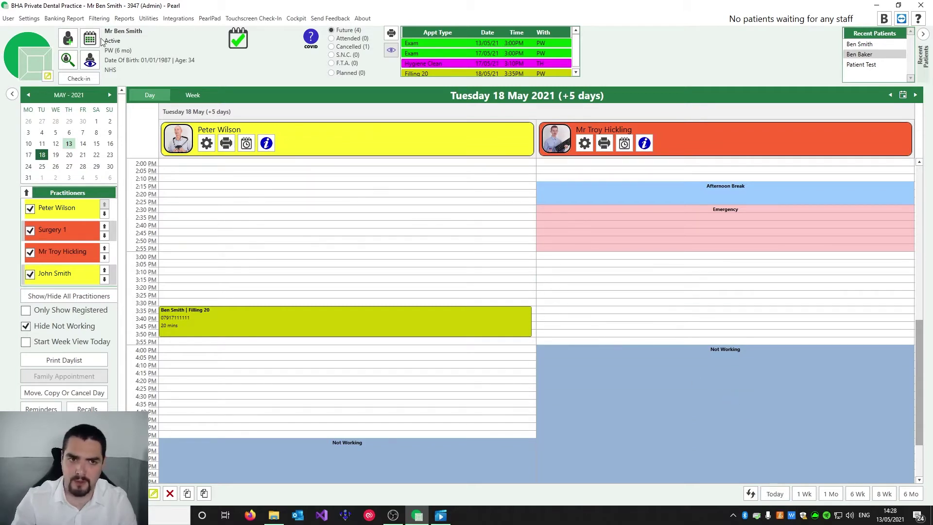
scroll(767, 449, "up", 5)
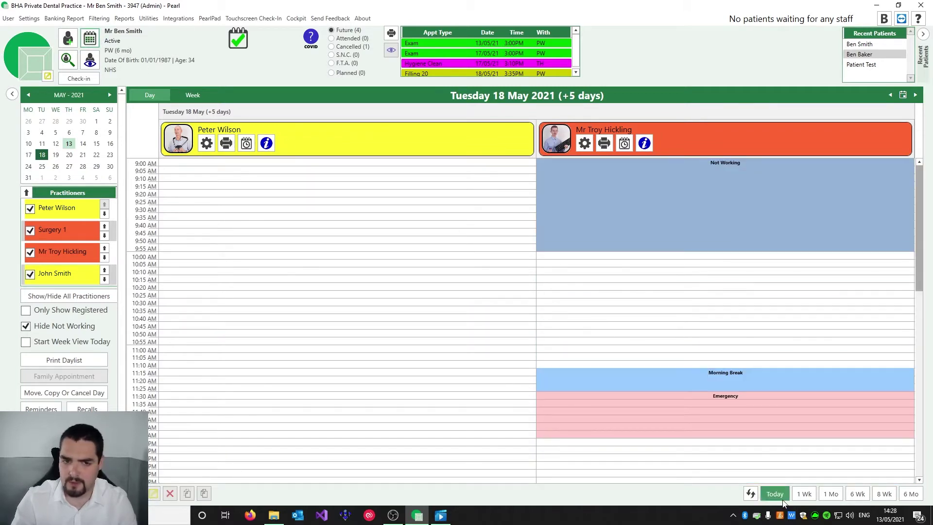
Return the diary to today and mark the patient arrived for the 3:00 PM exam
left_click(775, 493)
mouse_move(186, 263)
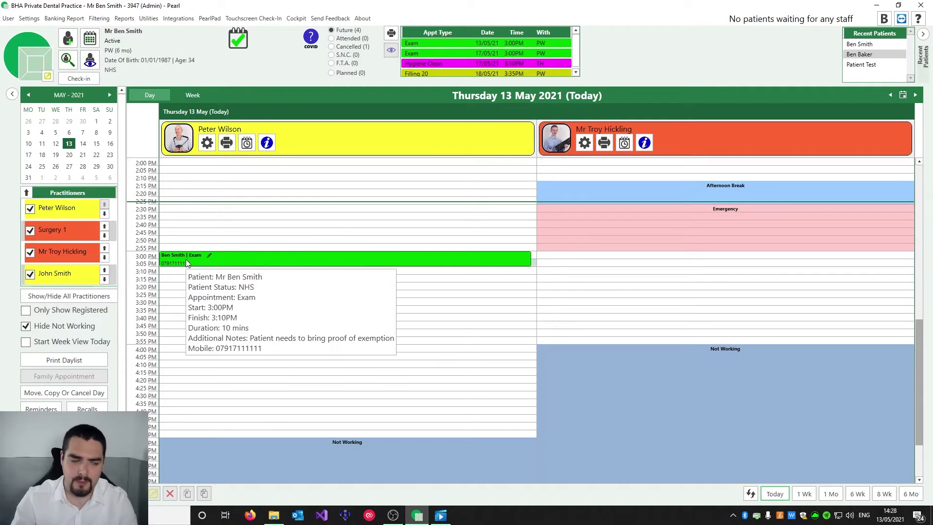
right_click(247, 259)
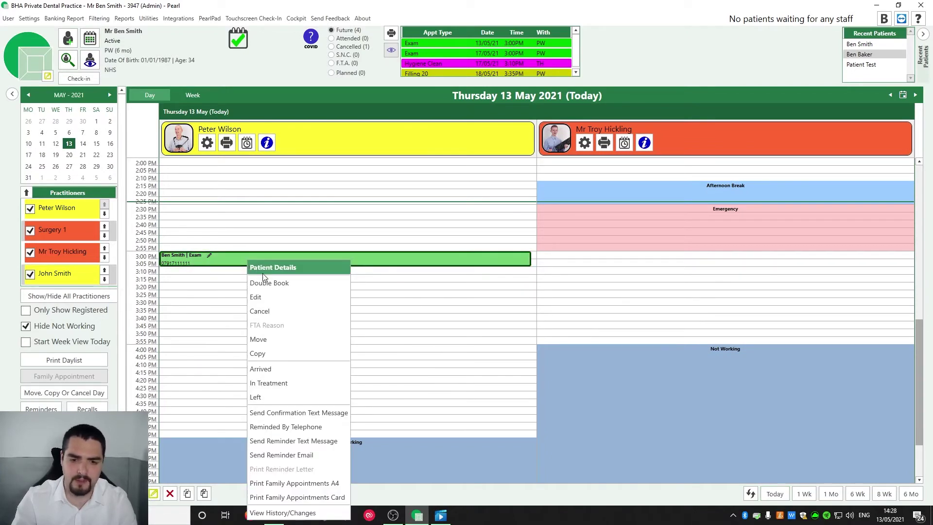
left_click(288, 369)
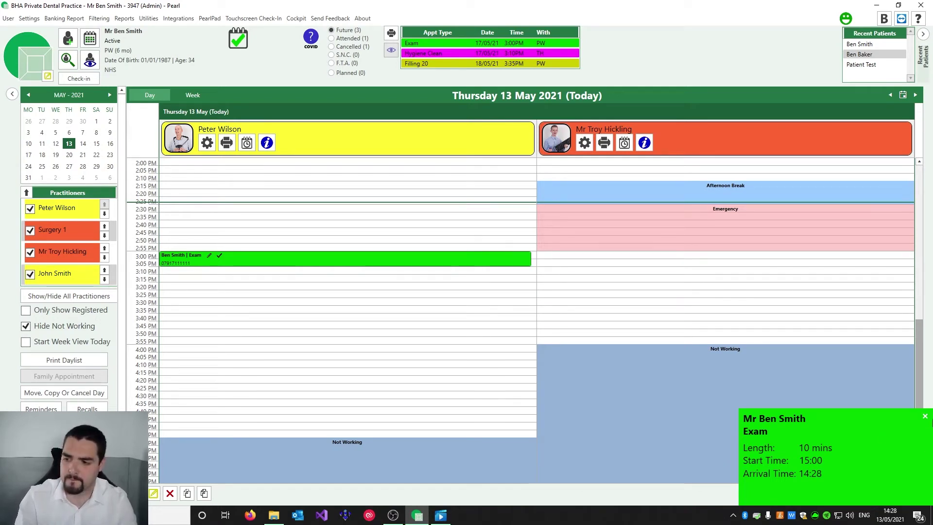
Check the waiting-patients list, then bring up the Check-in overview
left_click(846, 22)
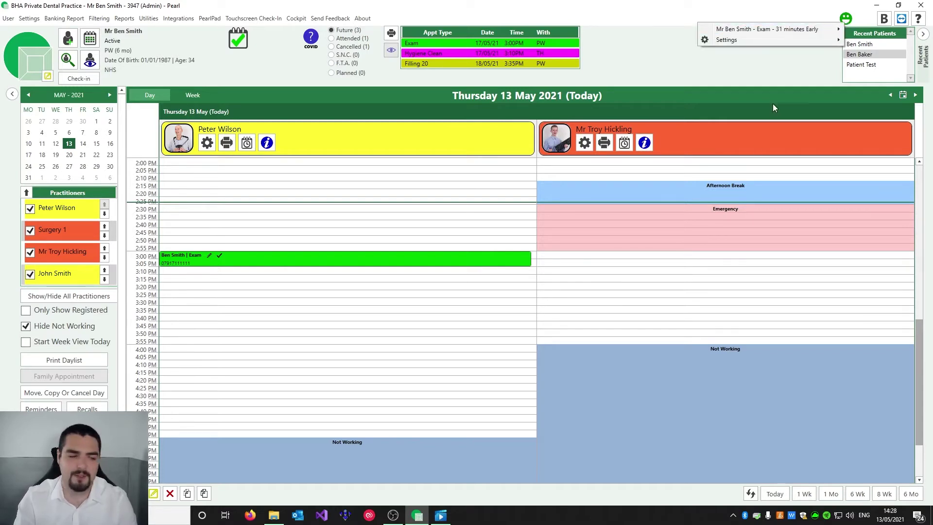
left_click(480, 236)
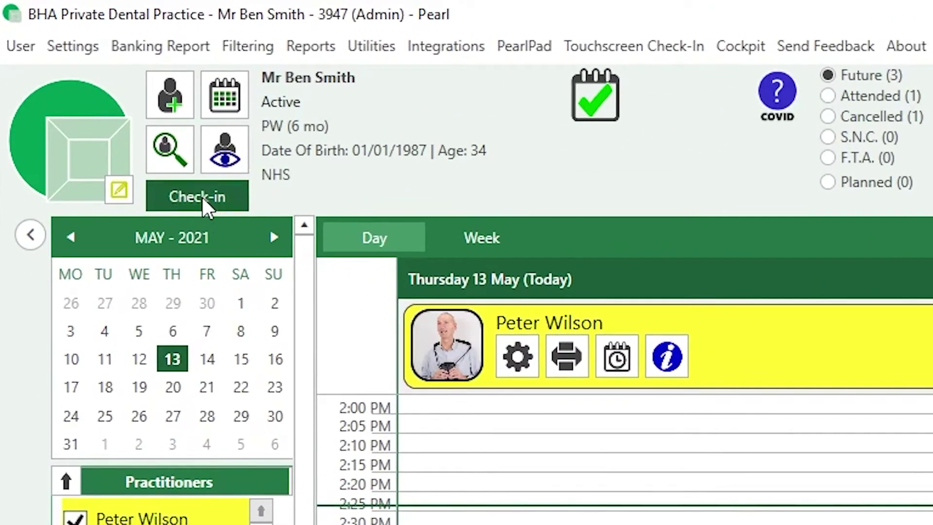
left_click(195, 191)
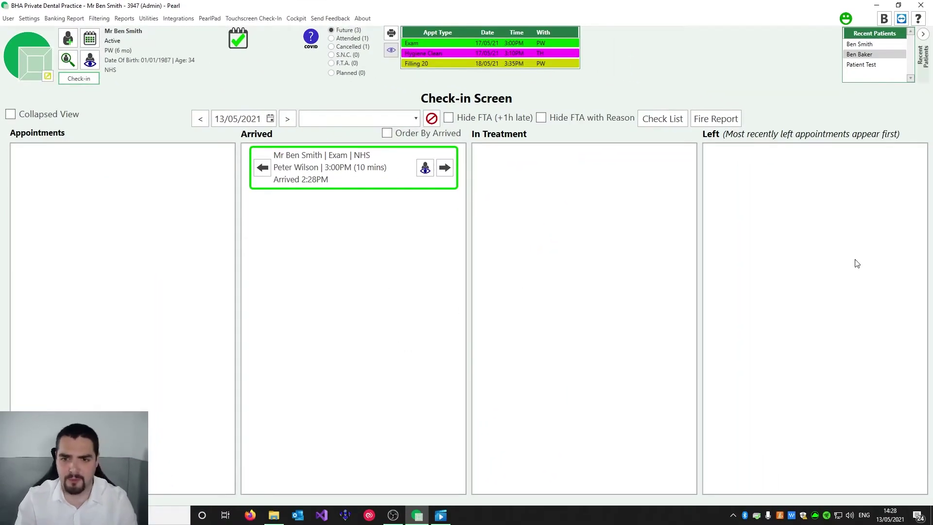
Move the exam card back to Appointments and into Arrived again, then open the patient's Details
left_click_drag(355, 177, 175, 193)
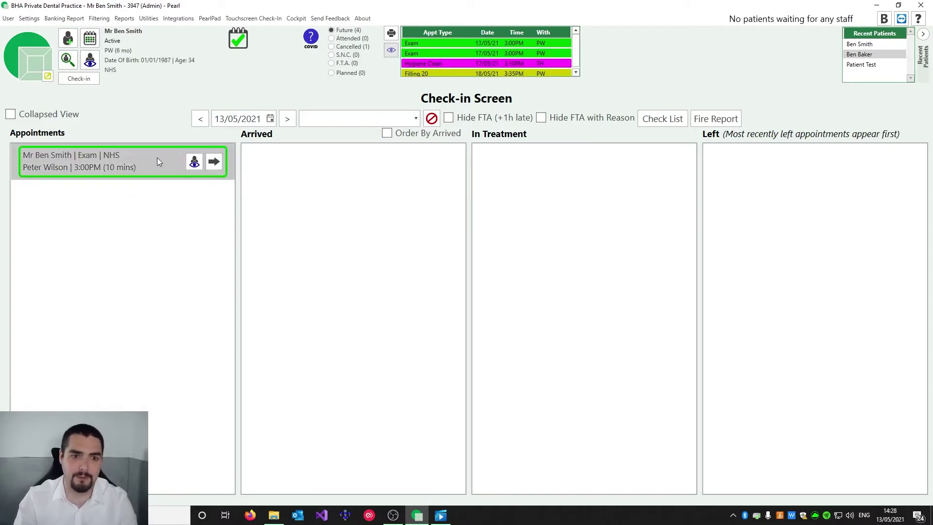
left_click_drag(120, 159, 357, 192)
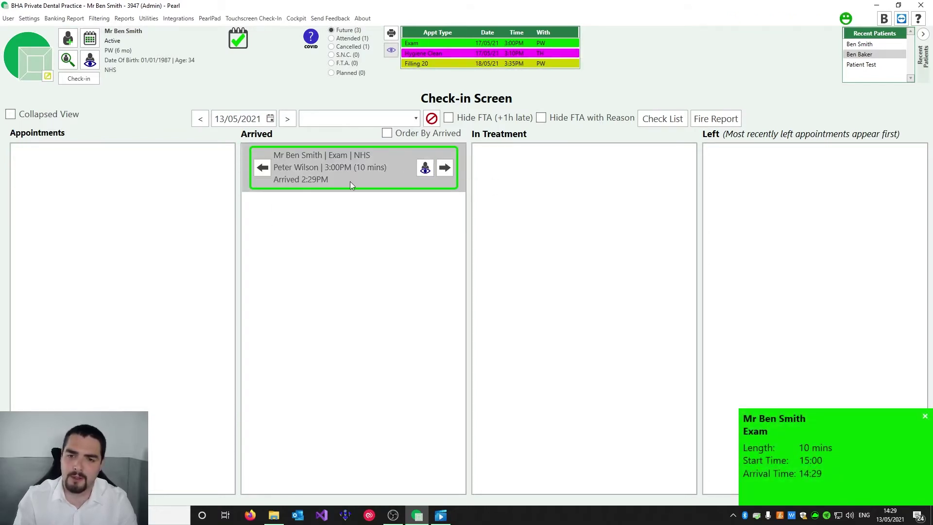
left_click(425, 168)
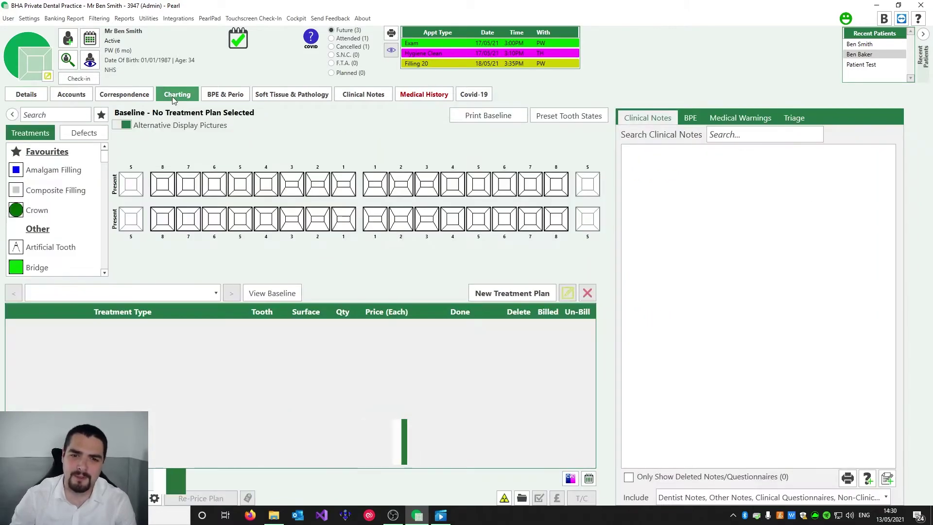
In Charting, create a new treatment plan from the Exam | S&P | X-Rays template
left_click(175, 96)
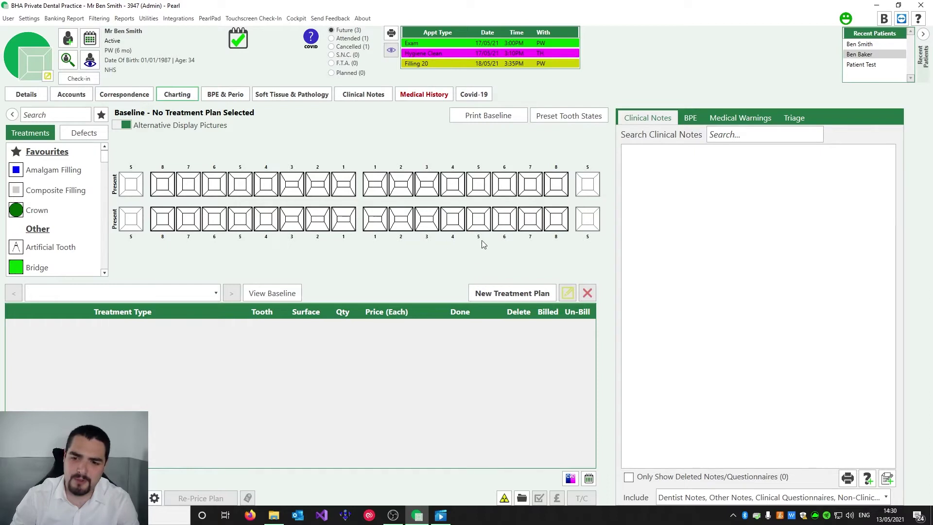
left_click(502, 293)
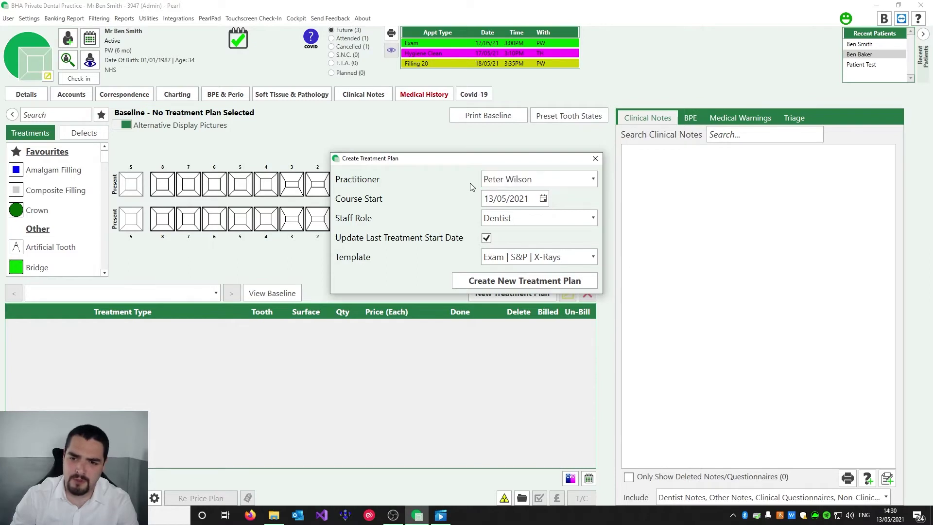
left_click(522, 258)
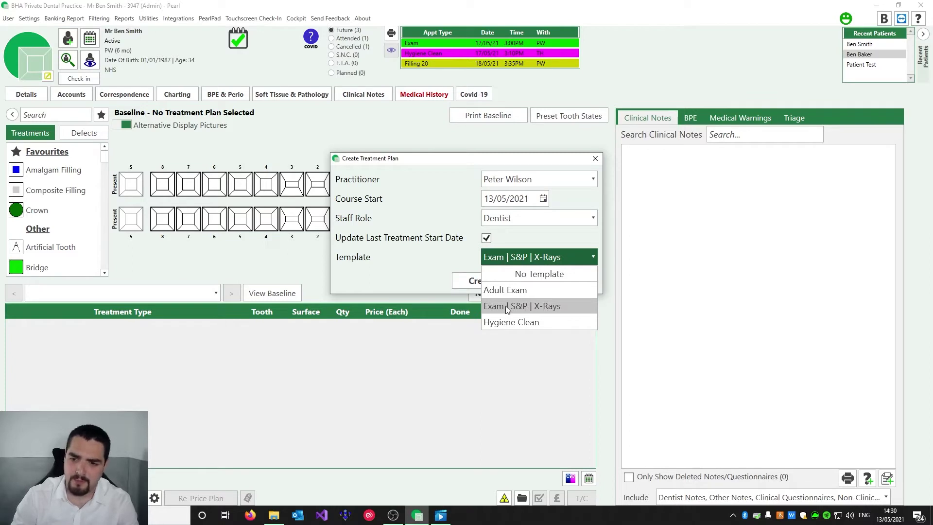
left_click(531, 307)
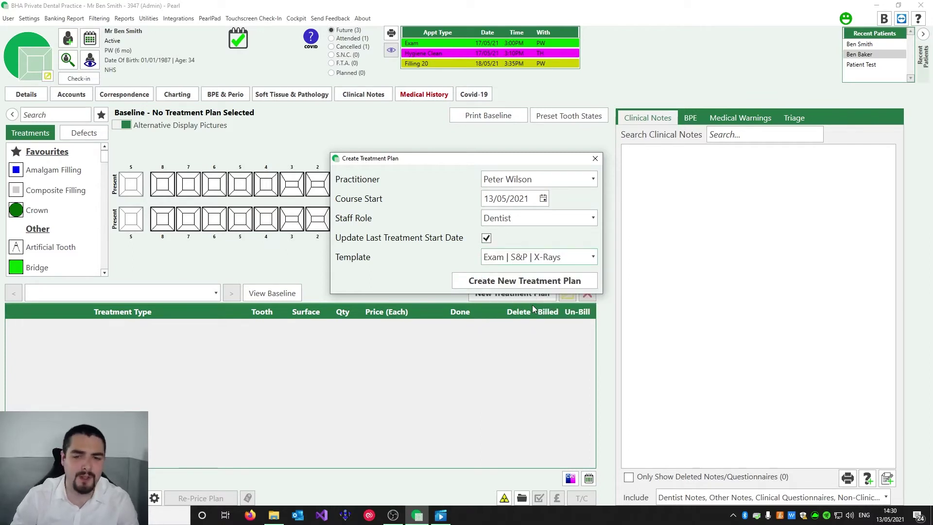
left_click(540, 281)
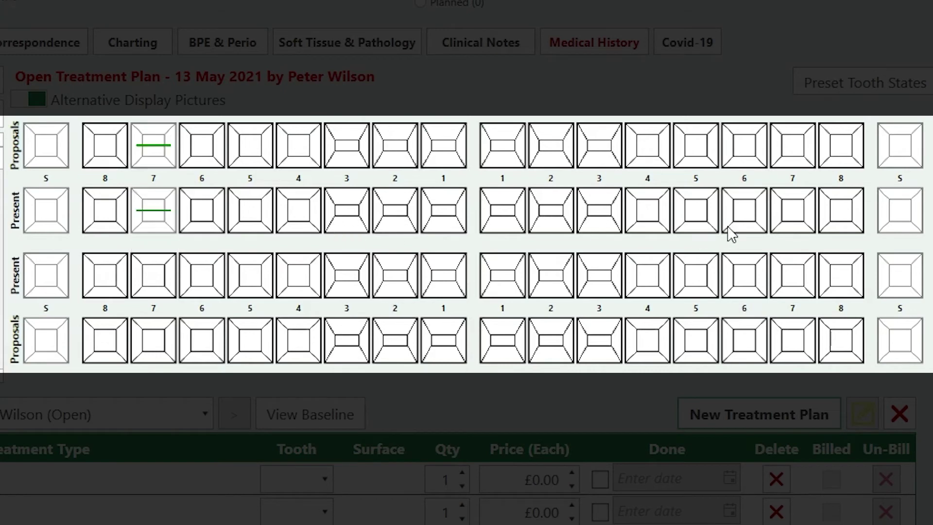
Chart all four 7s and UR6 missing, the four 4s unerupted, the four 8s partially erupted
left_click(791, 214)
left_click(790, 299)
left_click(165, 281)
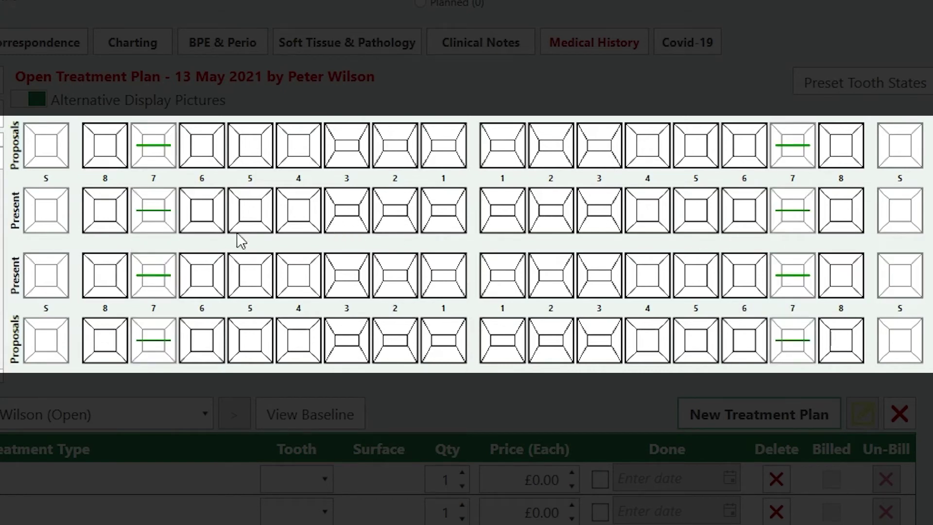
left_click(311, 218)
left_click(660, 228)
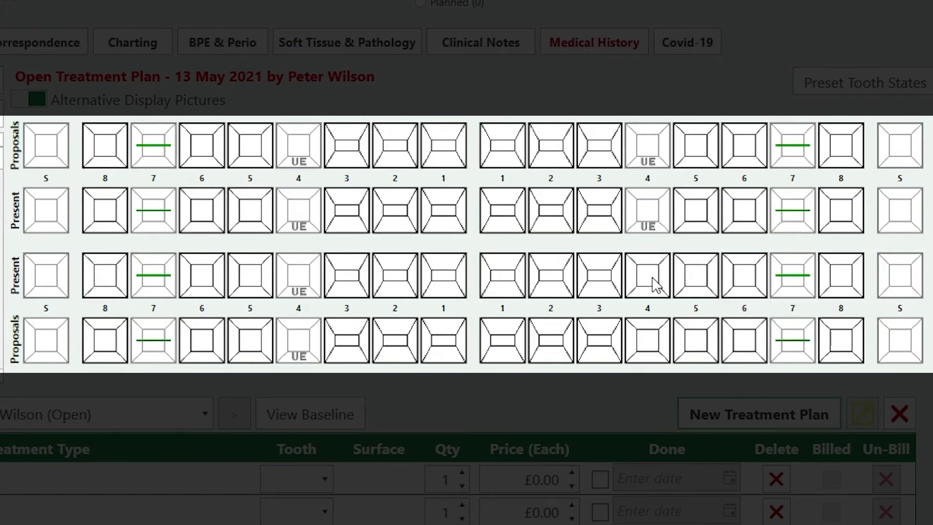
left_click(661, 272)
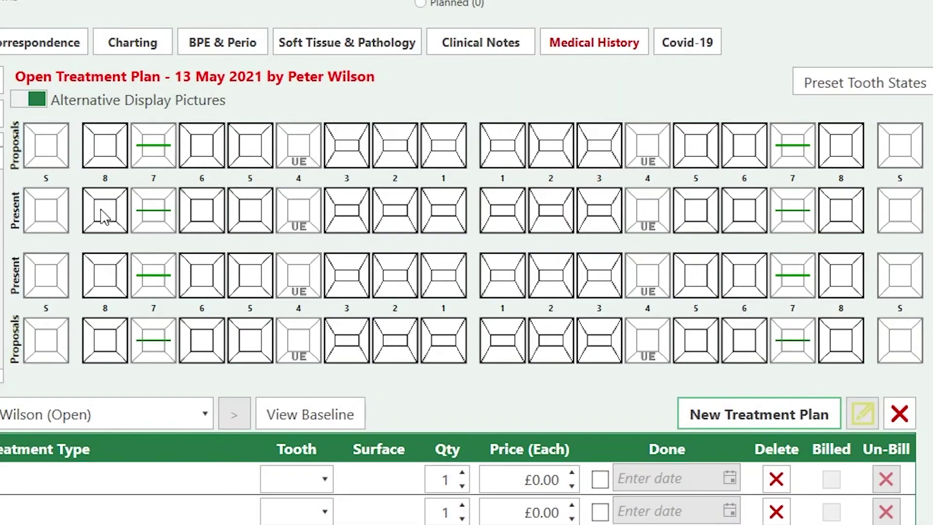
left_click(104, 217)
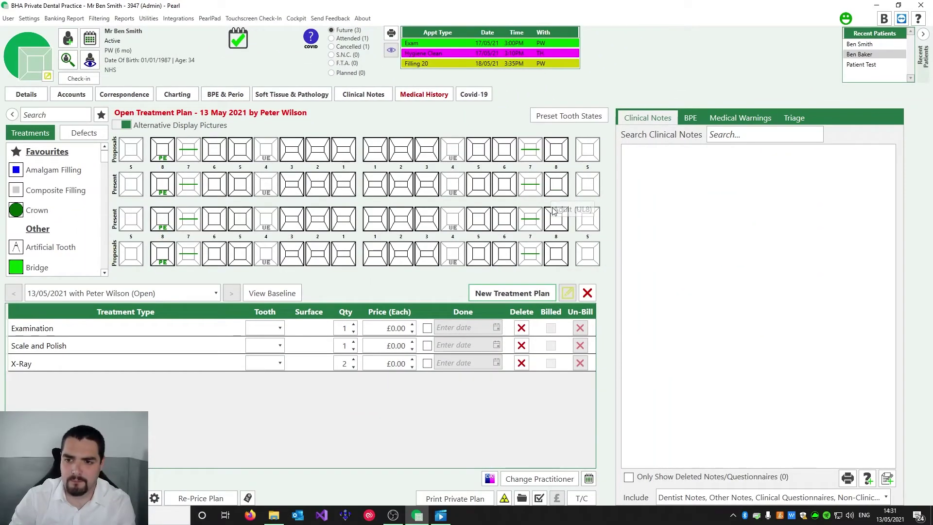
left_click(554, 212)
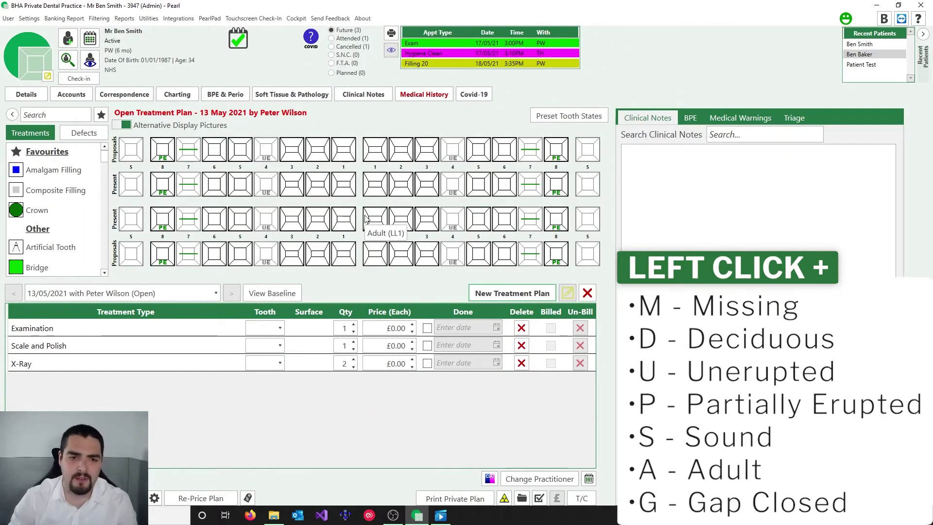
left_click(214, 191)
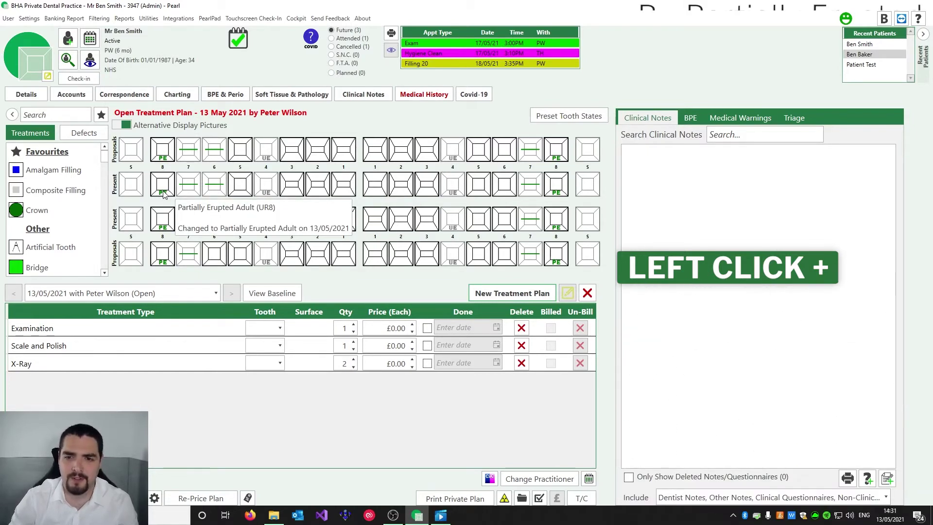
Mark UL6 as Gap Closed on the tooth chart
right_click(503, 189)
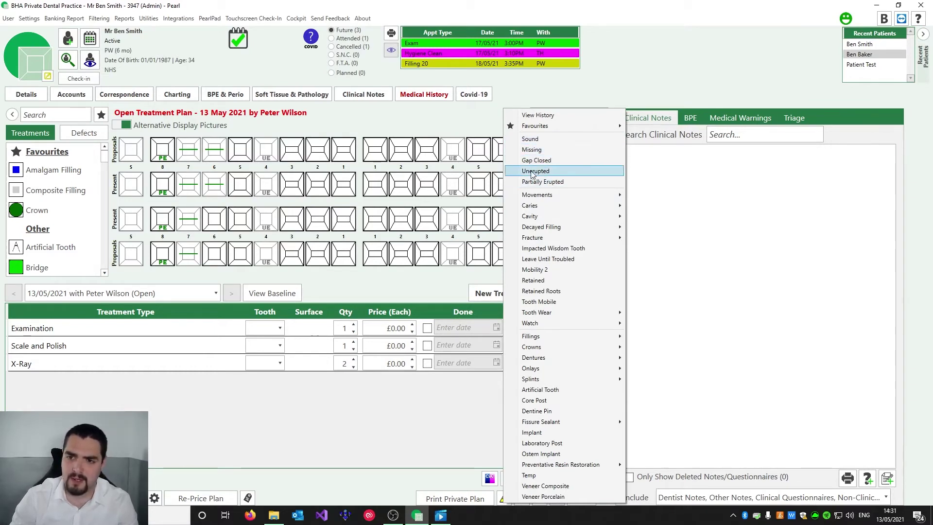
left_click(547, 161)
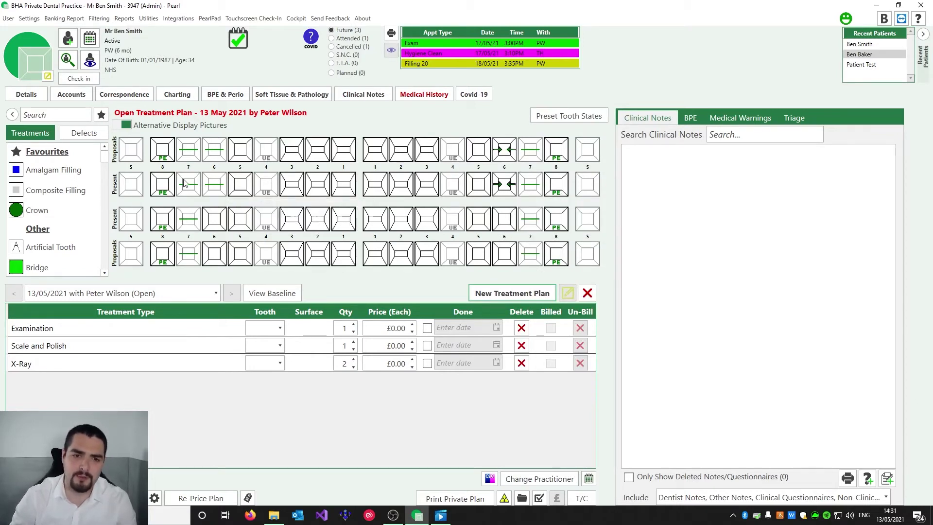
Chart amalgam fillings: MOD on UR5 and Incisal on UR2
left_click(46, 170)
left_click(239, 184)
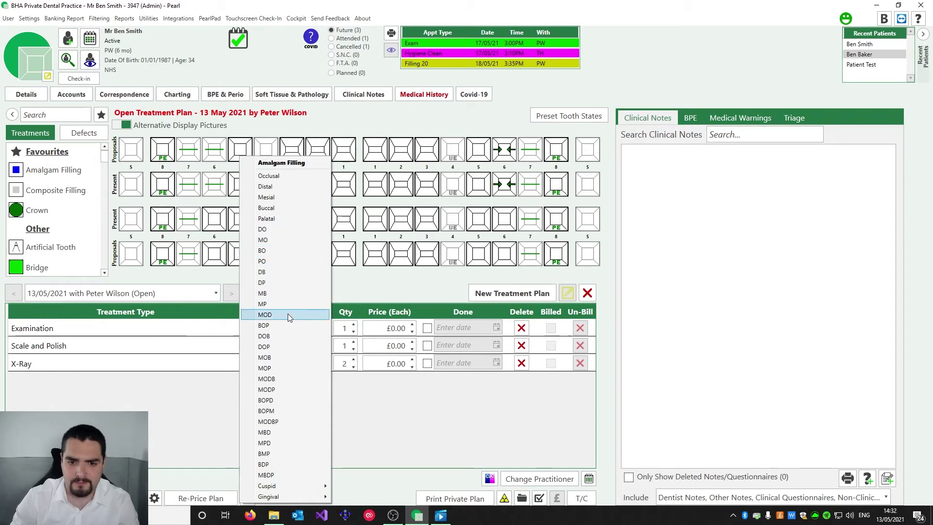
left_click(287, 314)
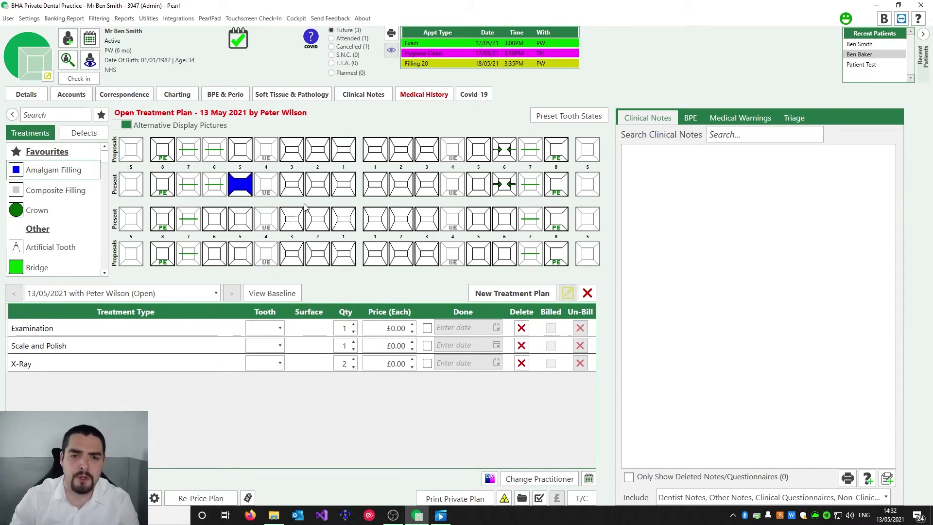
left_click(319, 191)
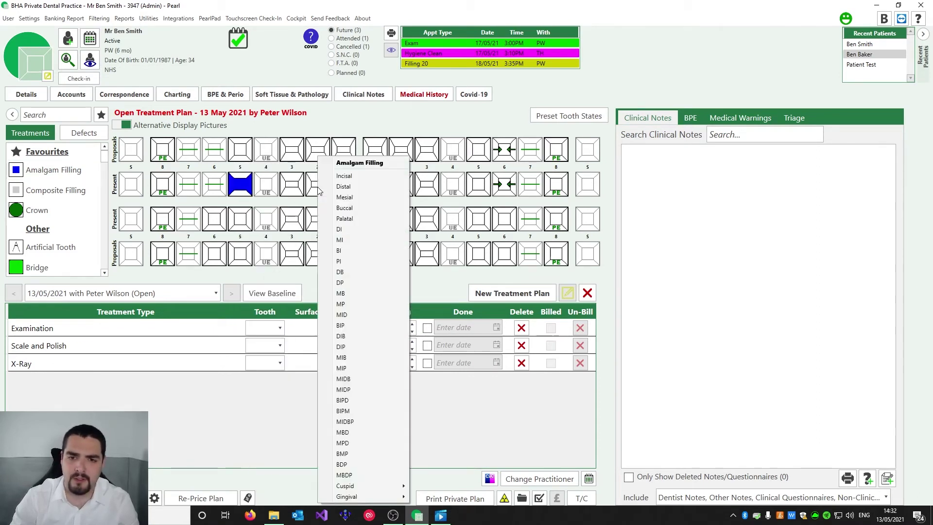
left_click(368, 177)
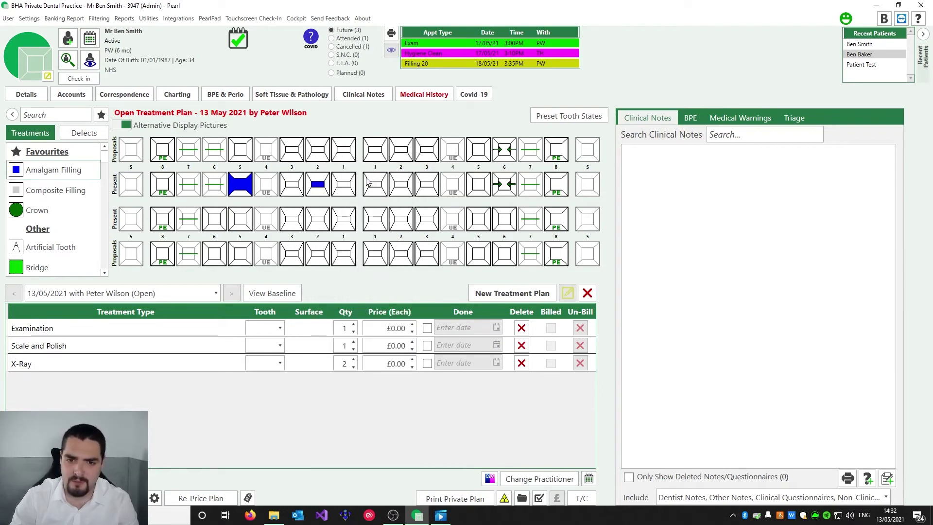
Chart an MI composite filling on UL3
right_click(428, 200)
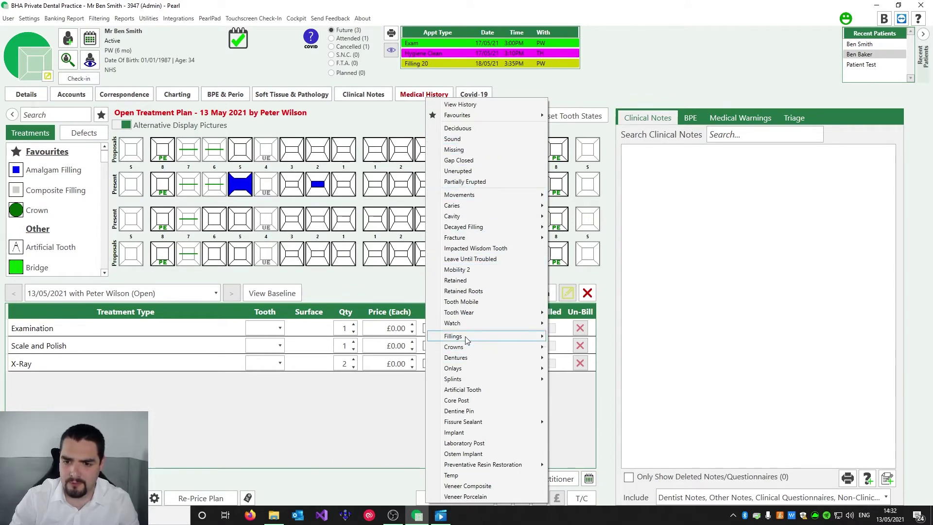
mouse_move(510, 338)
mouse_move(597, 370)
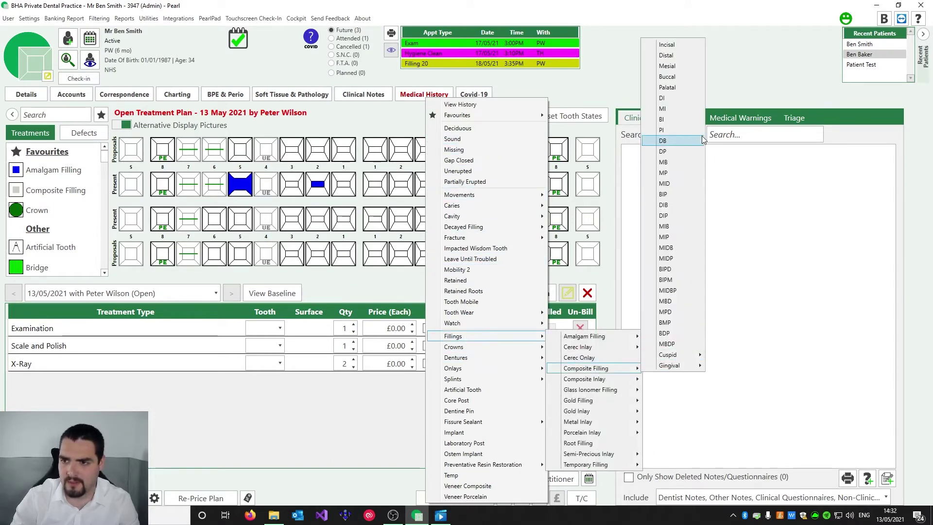
left_click(666, 108)
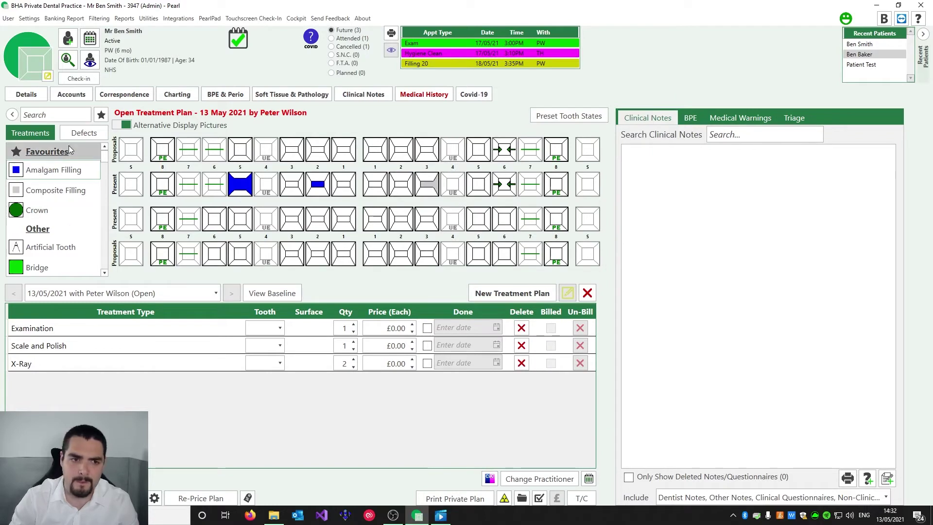
Search treatments for 'crow' and place a Crown on LR2, then clear the search in Defects
left_click(58, 116)
type("crow")
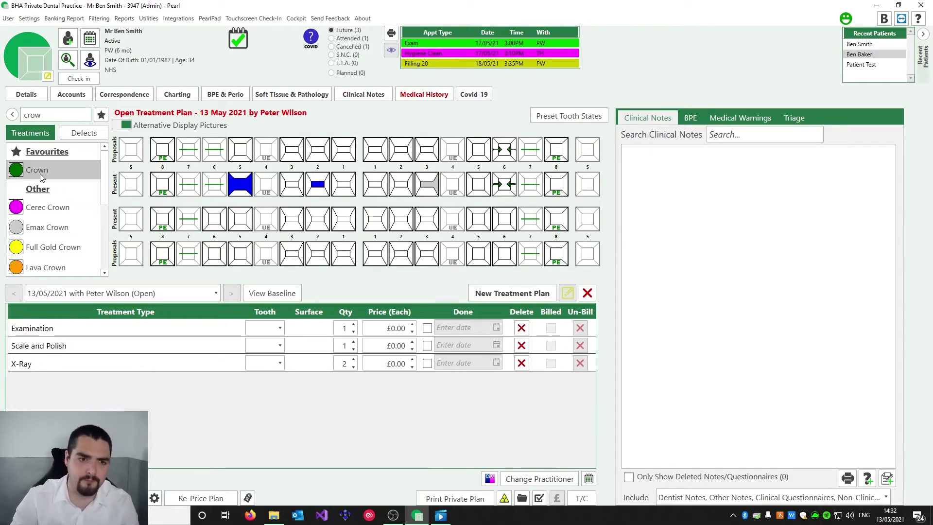
left_click(36, 169)
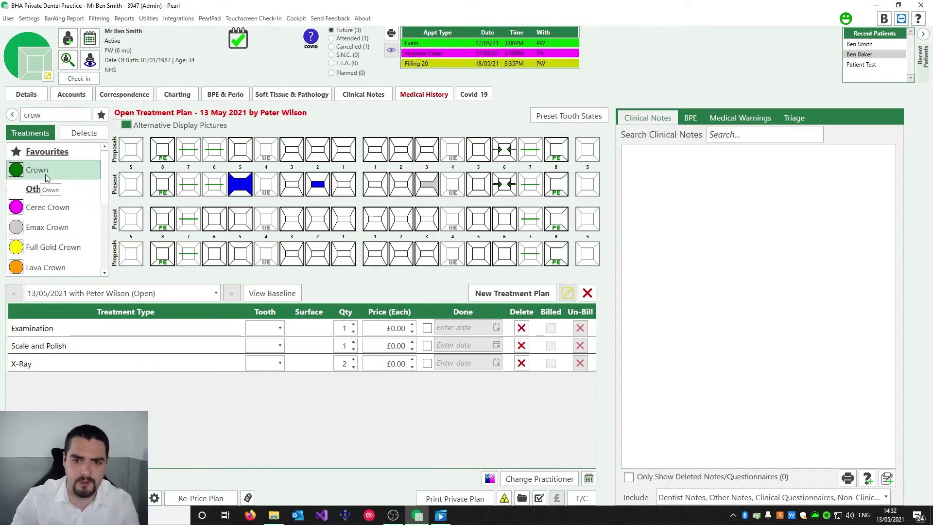
left_click(314, 221)
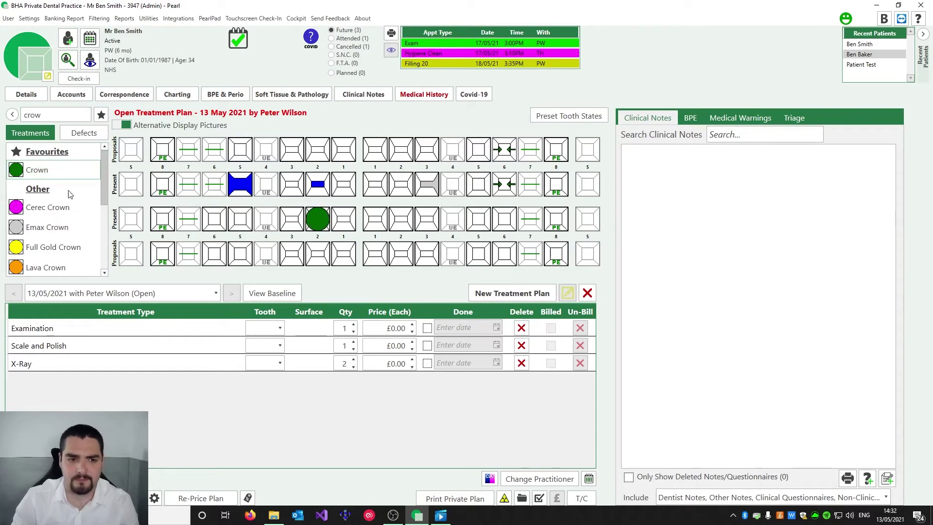
left_click(83, 132)
double_click(60, 114)
key("BackSpace")
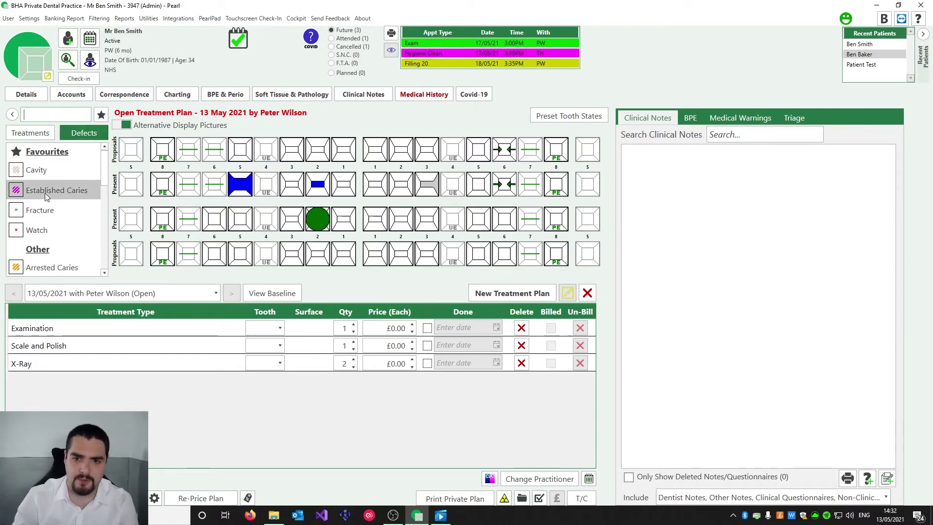
Chart MOD established caries on LL5
left_click(45, 191)
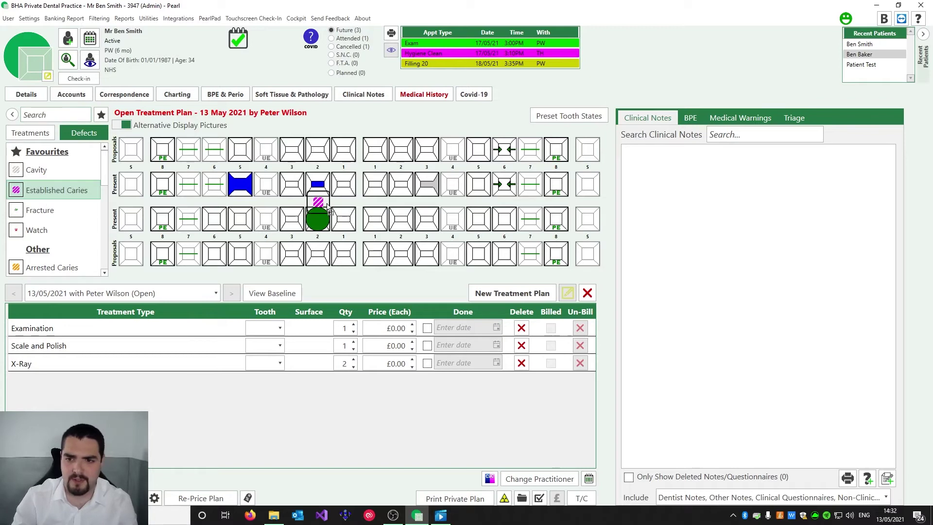
left_click(477, 218)
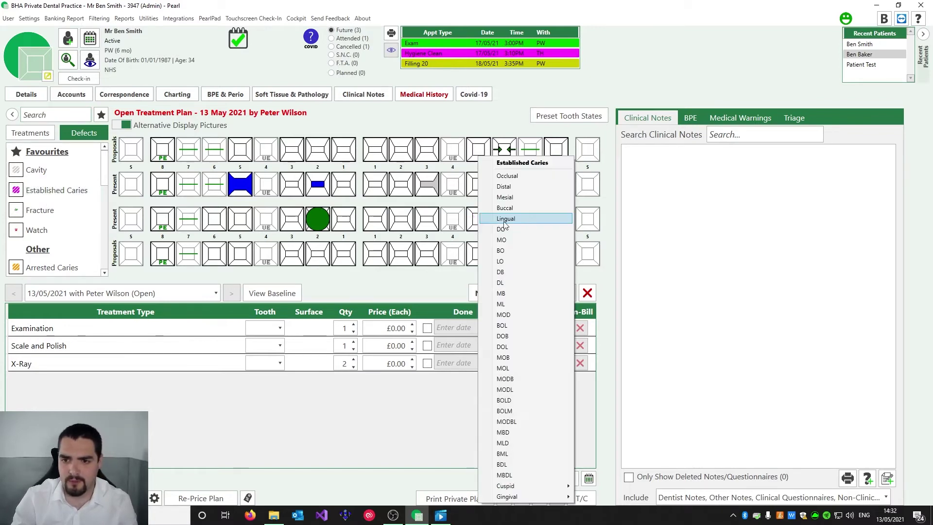
left_click(503, 315)
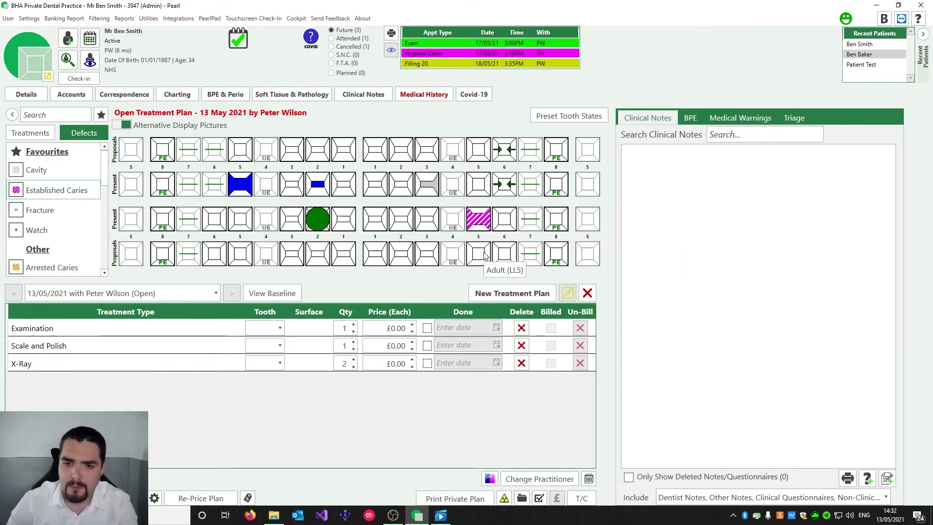
Plan an MOD amalgam filling on LL5 in the proposals
left_click(31, 133)
left_click_drag(53, 169, 478, 253)
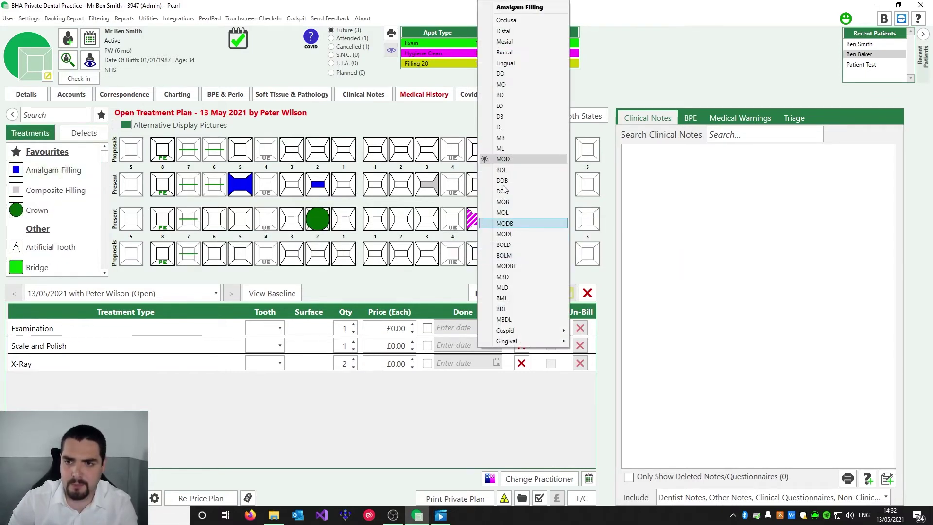
left_click(503, 160)
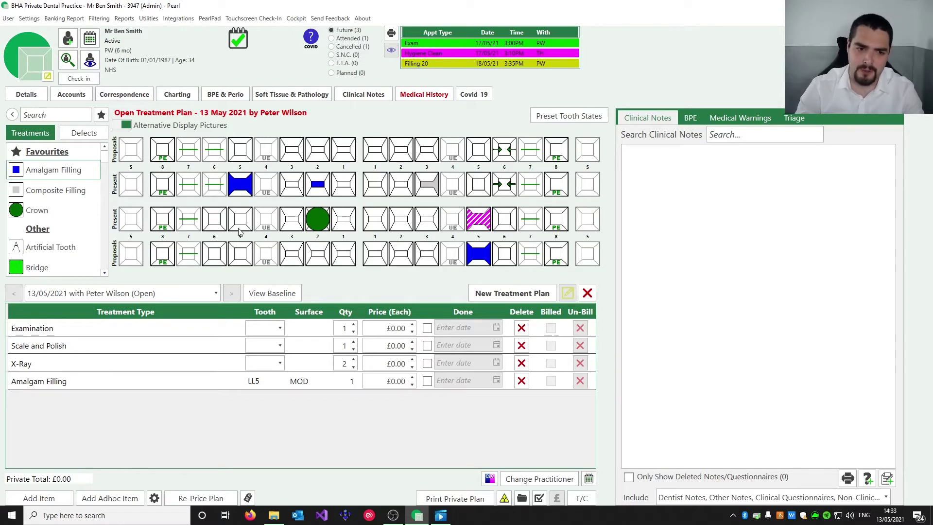
Add Colour Photo from the Add New Proposals list and set its Qty to 9
left_click(39, 500)
scroll(418, 270, "down", 2)
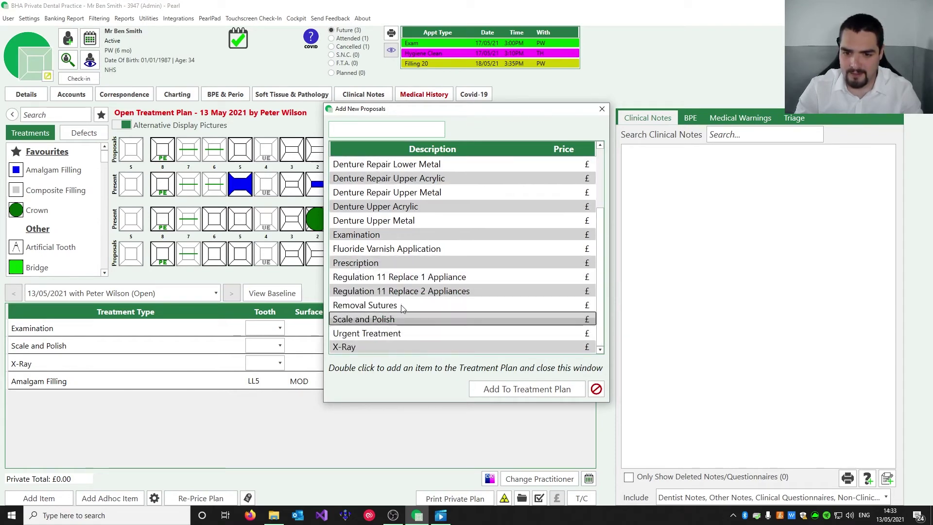
scroll(433, 268, "up", 2)
scroll(442, 257, "down", 1)
scroll(427, 243, "up", 1)
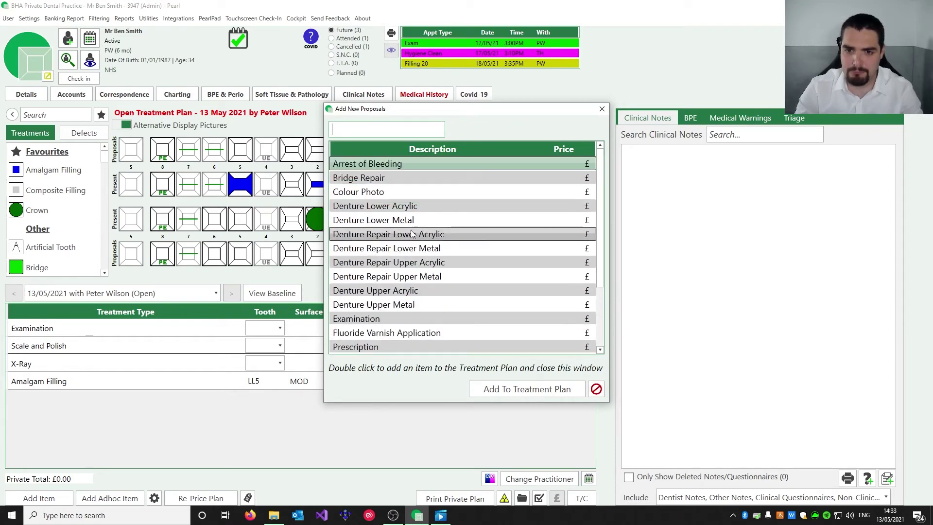
double_click(390, 194)
left_click(343, 398)
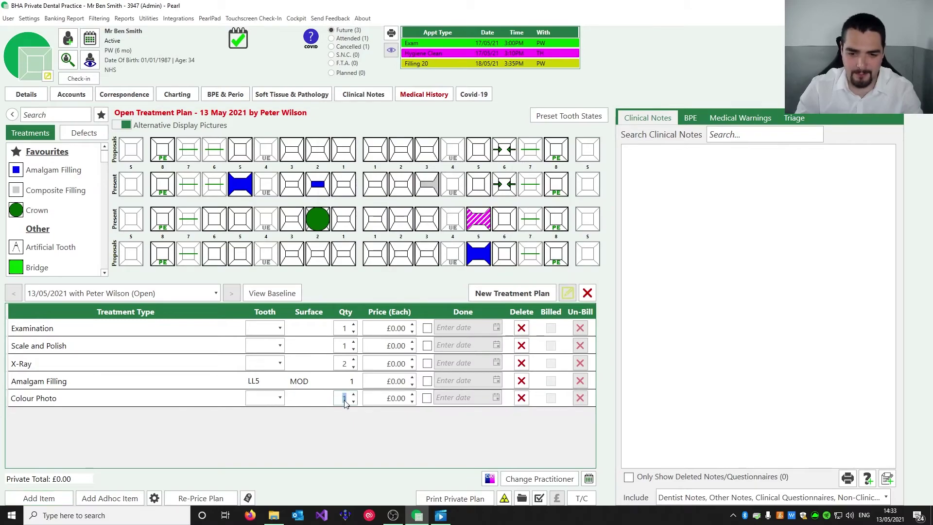
type("9")
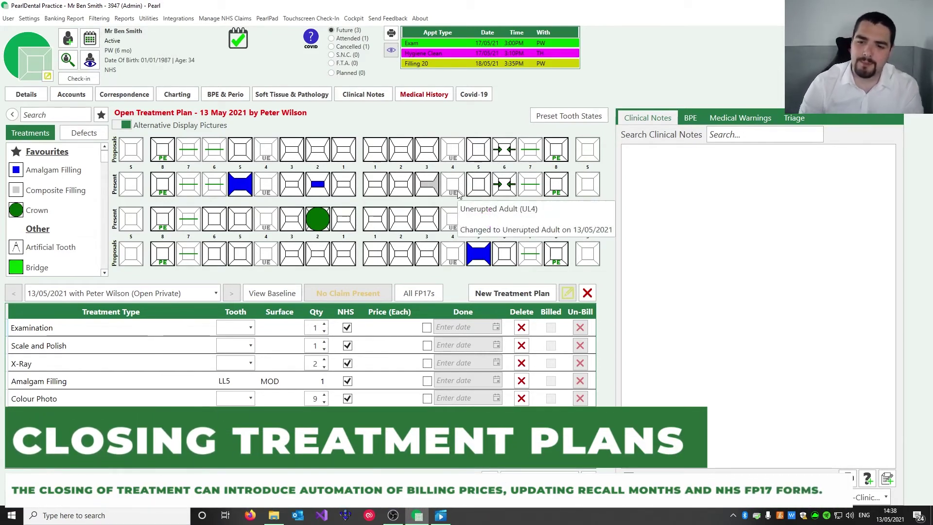
Tick Examination and the LL5 amalgam filling done, mark all items done, then open Complete Treatment
left_click(426, 329)
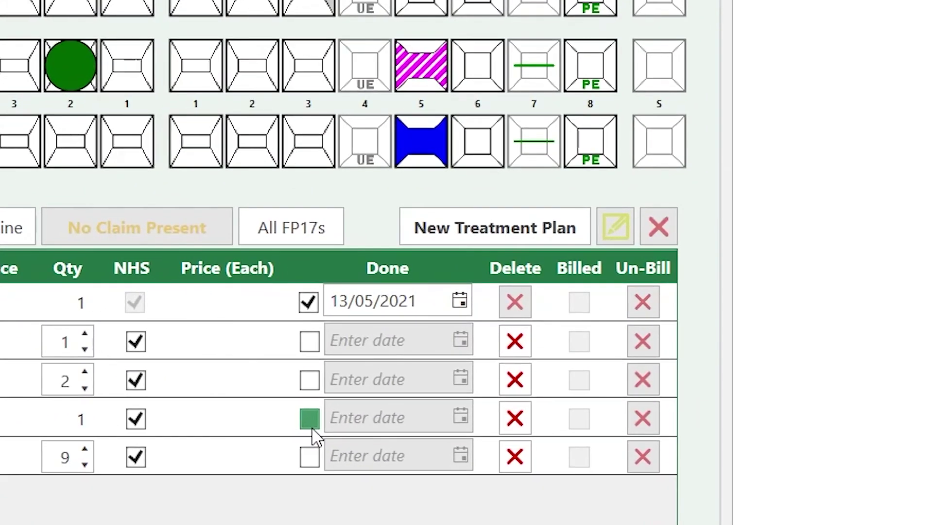
left_click(309, 418)
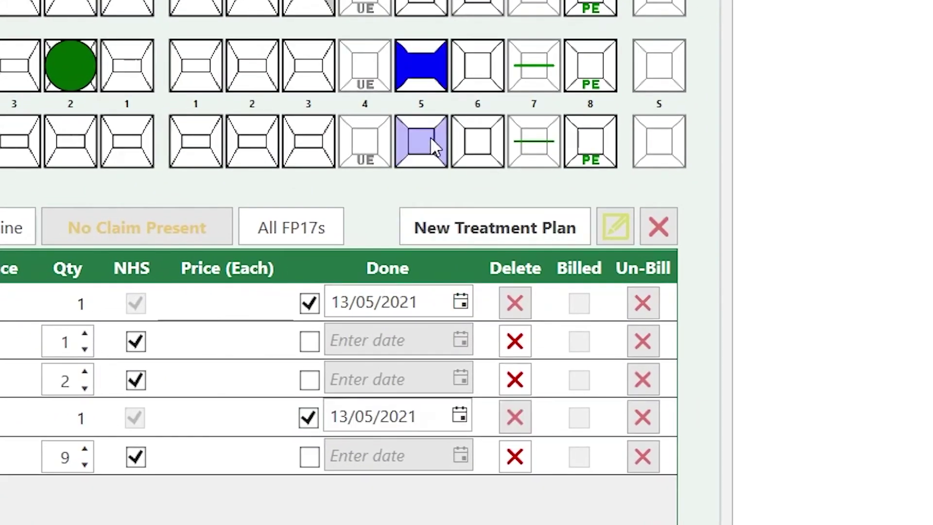
mouse_move(403, 56)
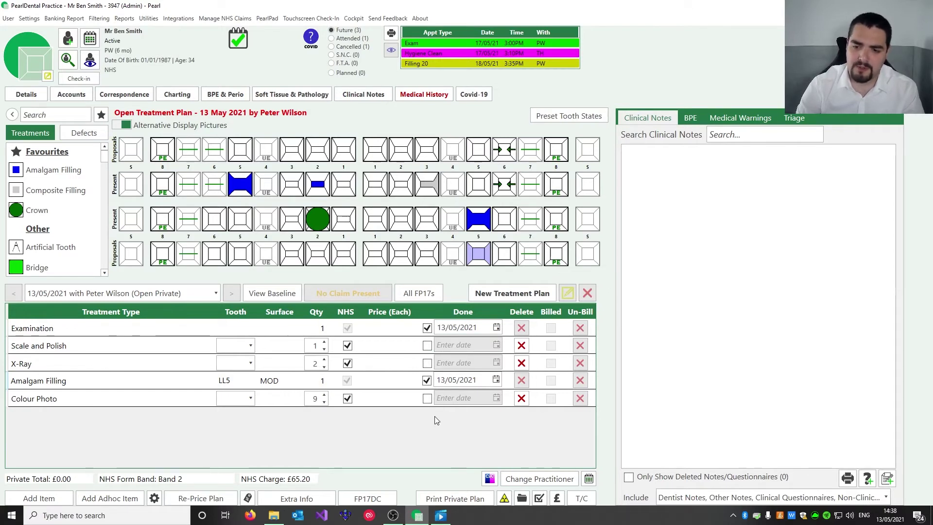
left_click(540, 498)
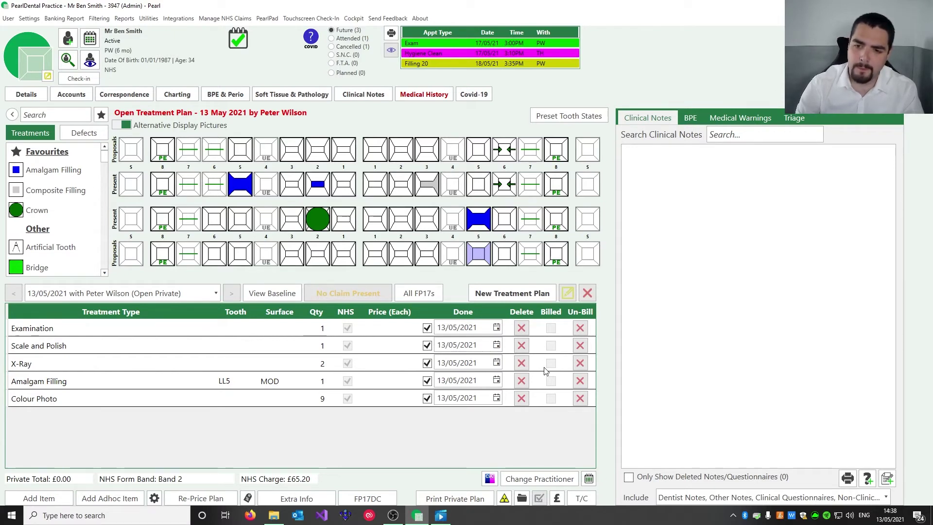
left_click(582, 500)
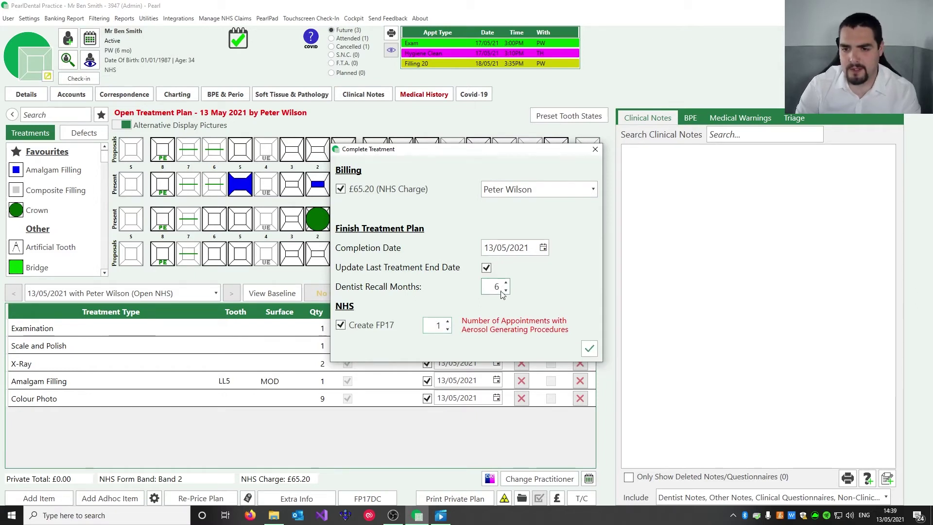
Close the completed plan to create the Band 2, 3 UDA, £65.20 FP17 claim, then check and sign it
left_click(588, 347)
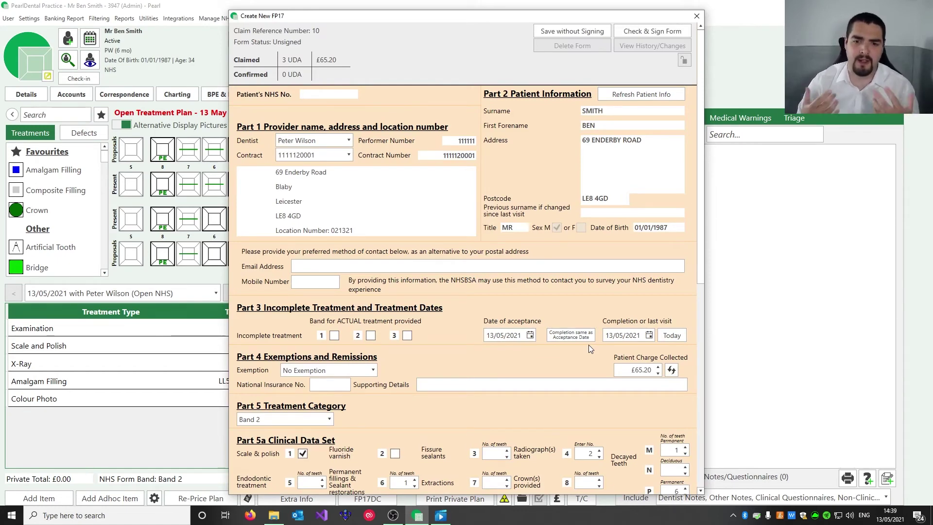
left_click_drag(701, 150, 728, 107)
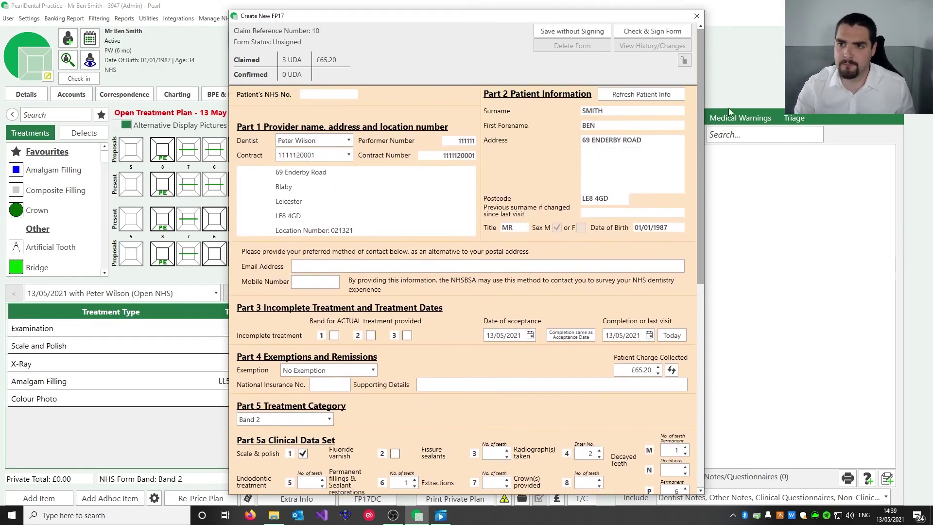
left_click(637, 31)
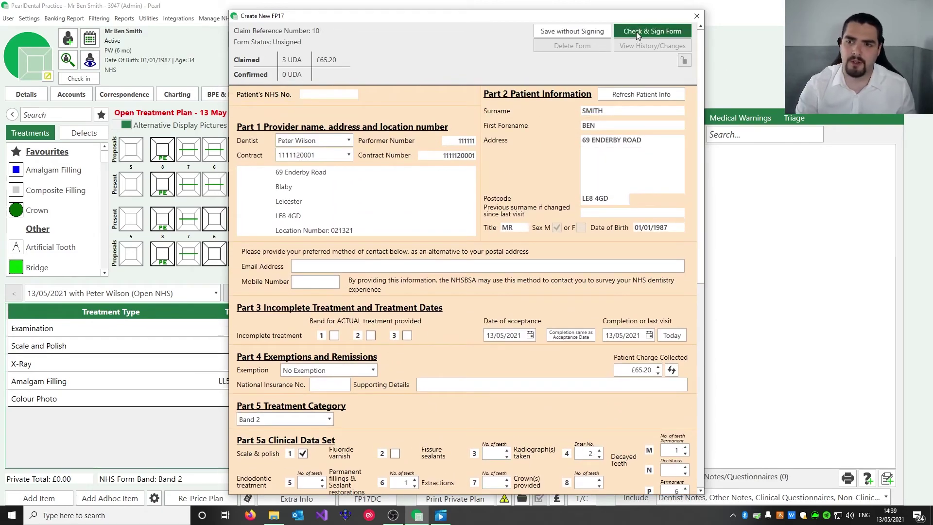
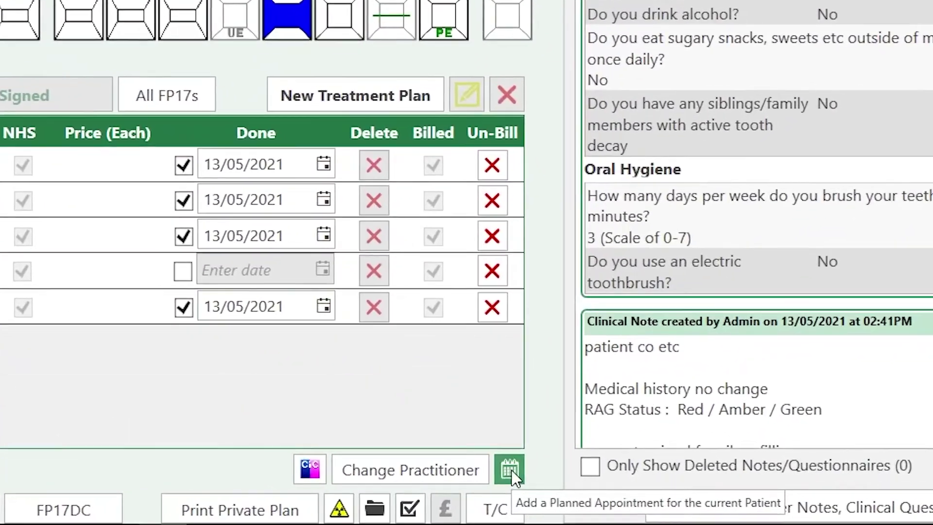
Propose a Filling 30 appointment with the dentist, to be booked within 2 Weeks, and save it
left_click(510, 470)
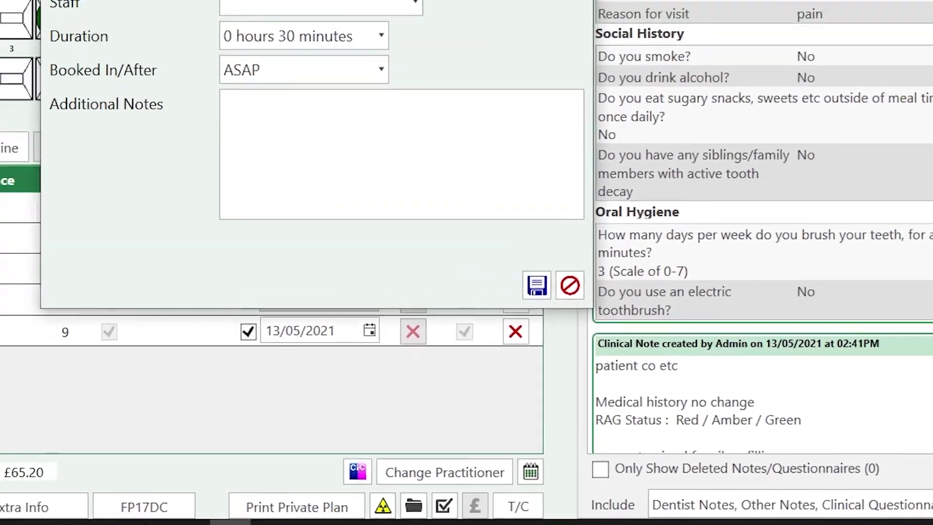
left_click(484, 89)
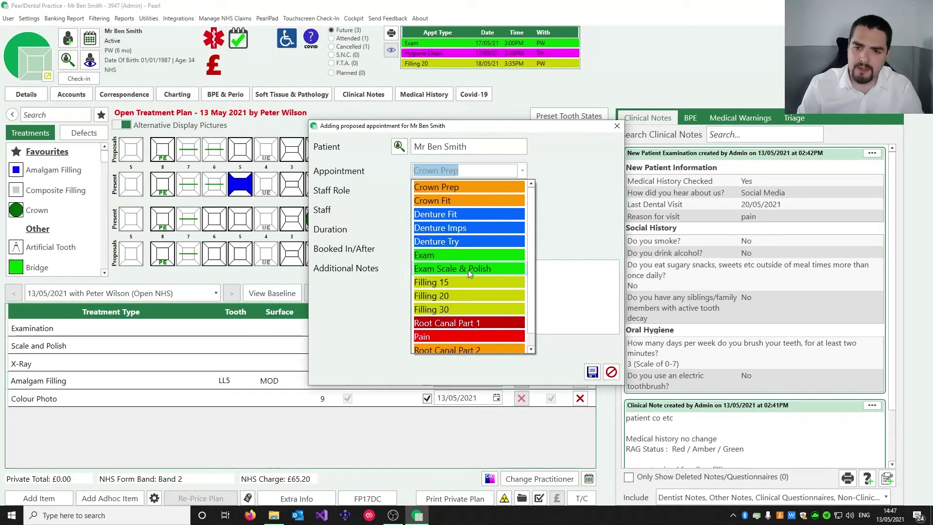
left_click(445, 309)
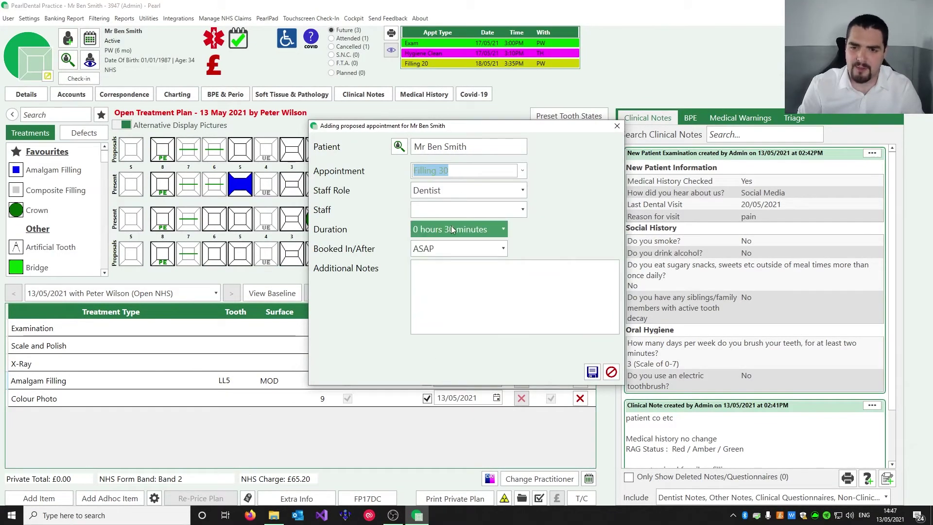
left_click(437, 194)
left_click(436, 208)
left_click(436, 210)
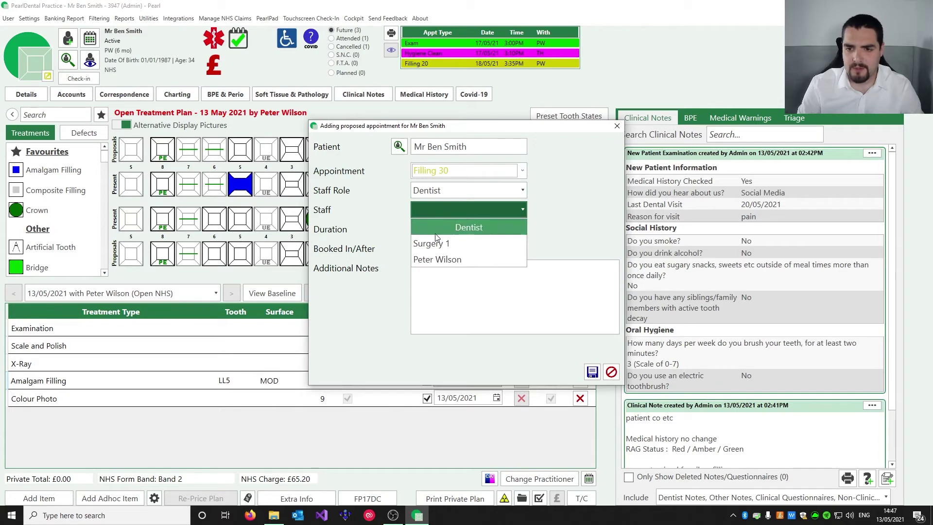
left_click(437, 259)
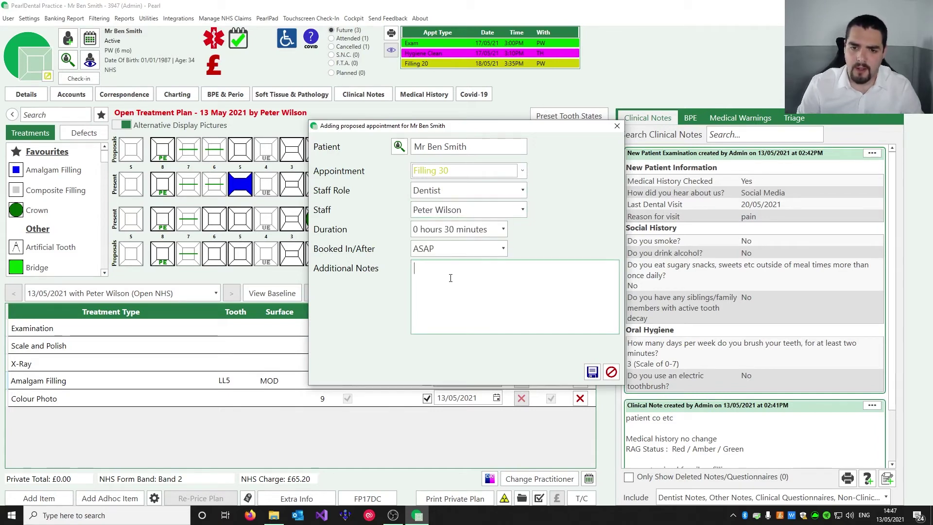
left_click(431, 249)
scroll(461, 311, "down", 3)
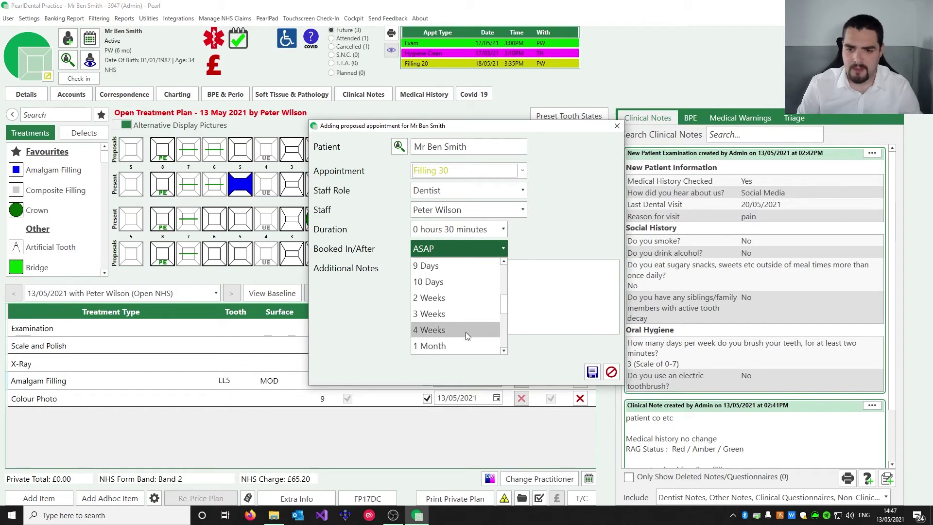
left_click(439, 299)
left_click(485, 301)
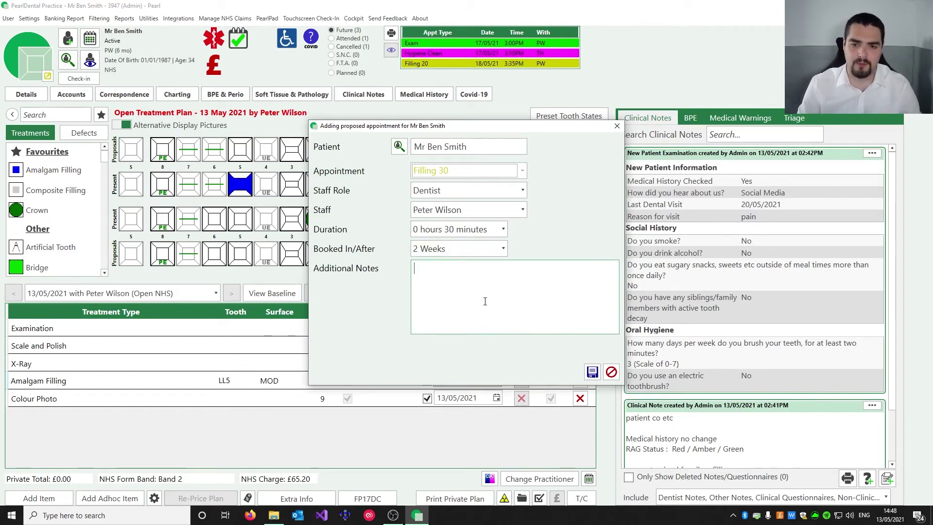
left_click(592, 372)
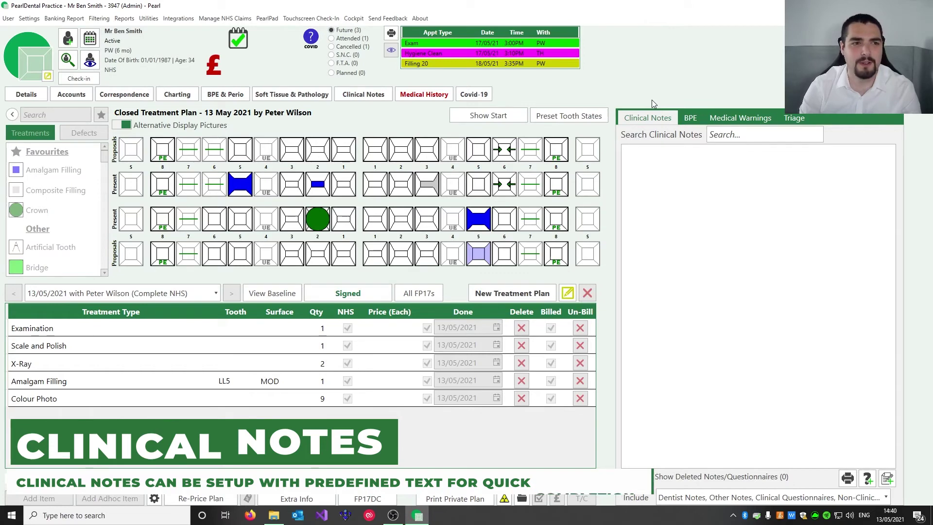
Start a new clinical note with its opening line about the patient
left_click(885, 480)
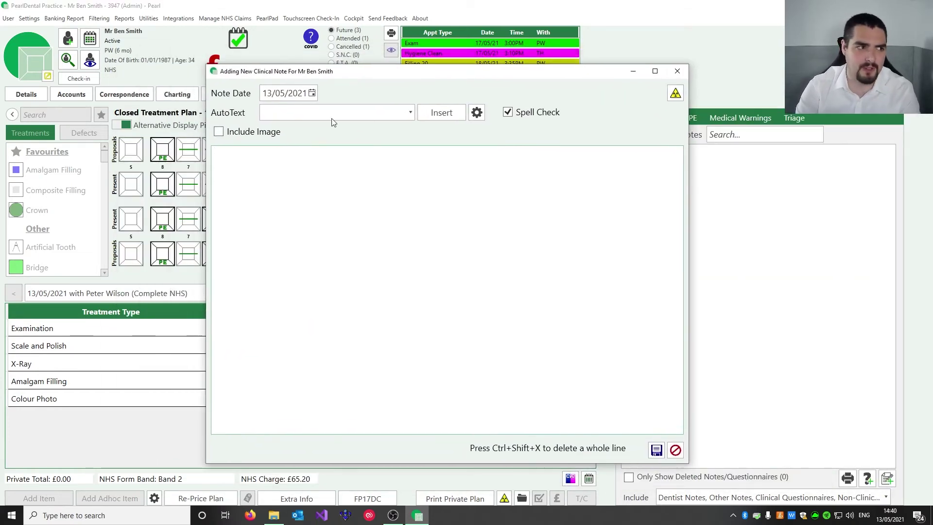
type("patient co etc")
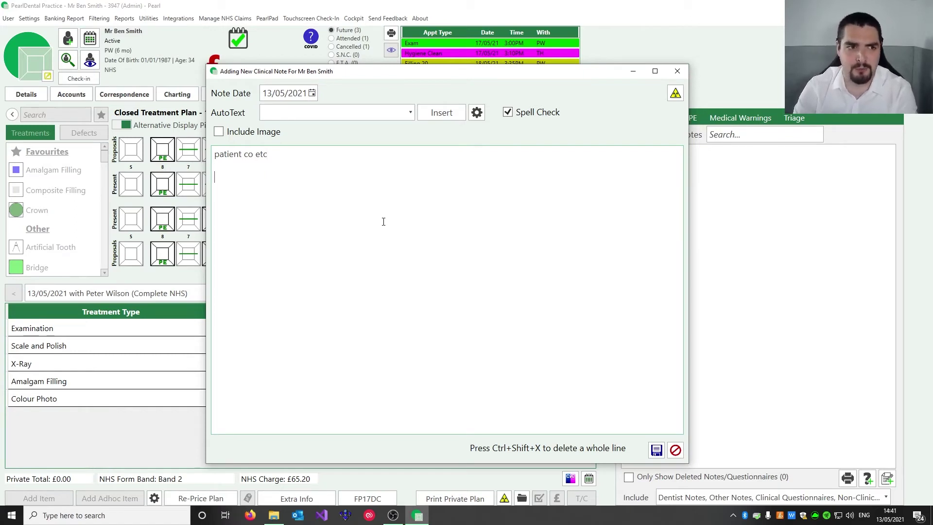
left_click(321, 108)
scroll(334, 162, "up", 5)
scroll(340, 190, "down", 2)
scroll(339, 182, "up", 2)
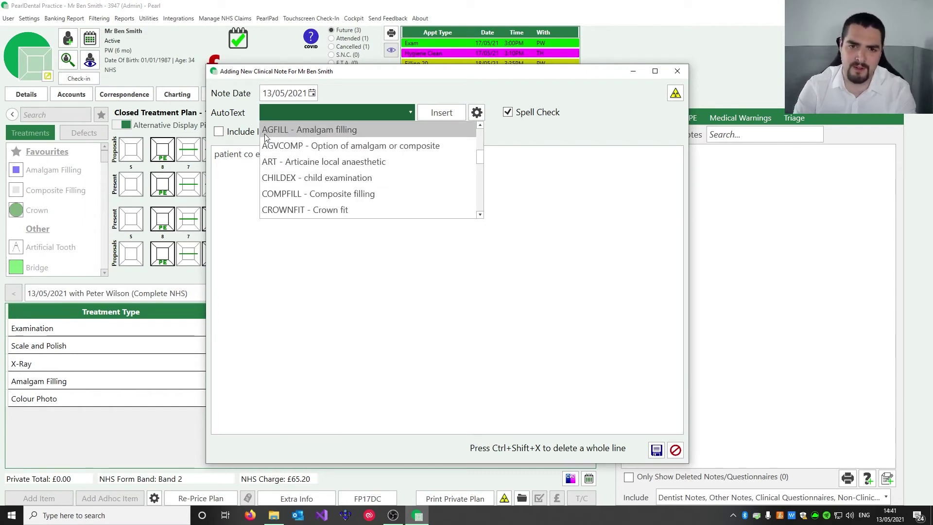
left_click(325, 262)
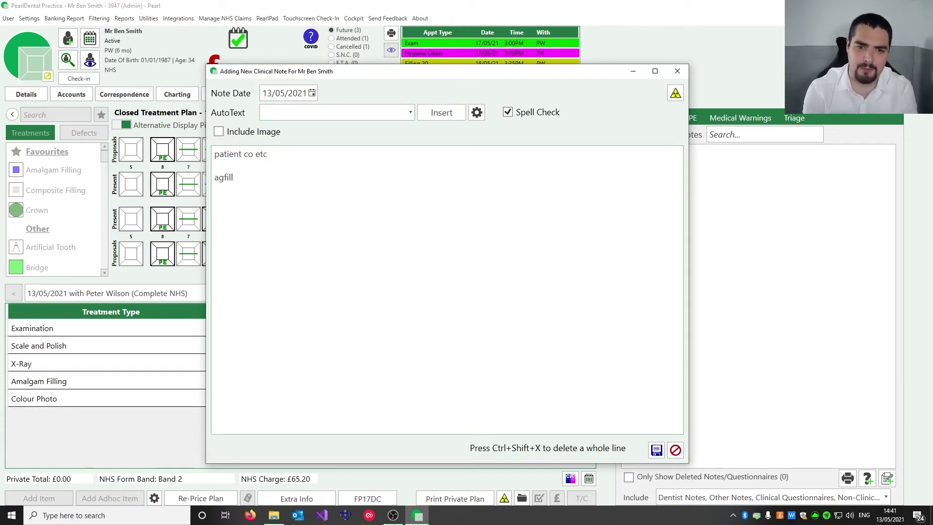
Expand the AGFILL AutoText code into the consent, Dycal lining, capsulated amalgam and occlusion text
type("agfill")
key("space")
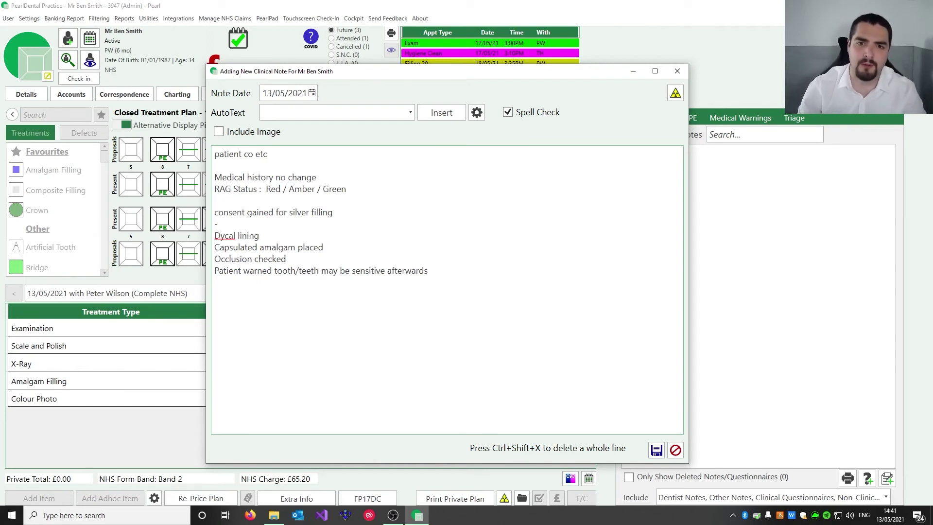
left_click(477, 115)
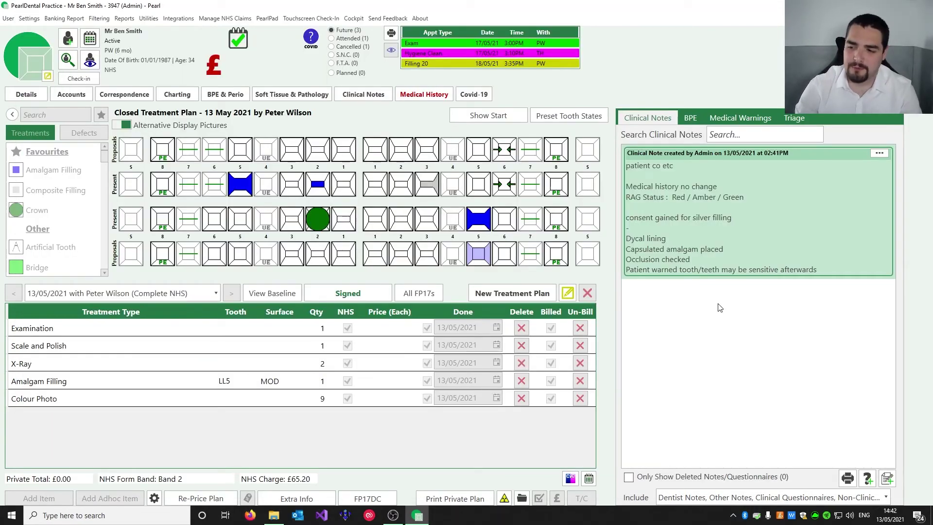
Begin a New Patient Examination: history checked, heard via Social Media, last visit 20/05/2021
left_click(868, 480)
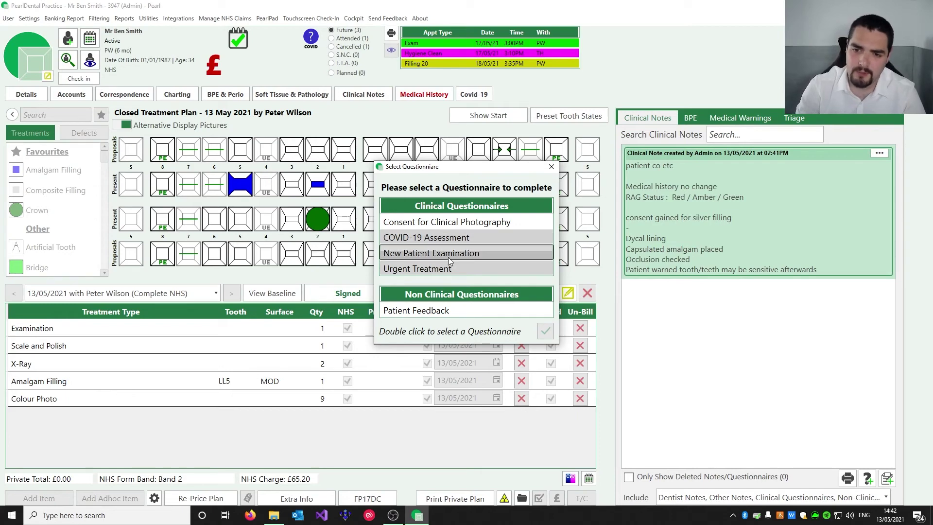
double_click(418, 255)
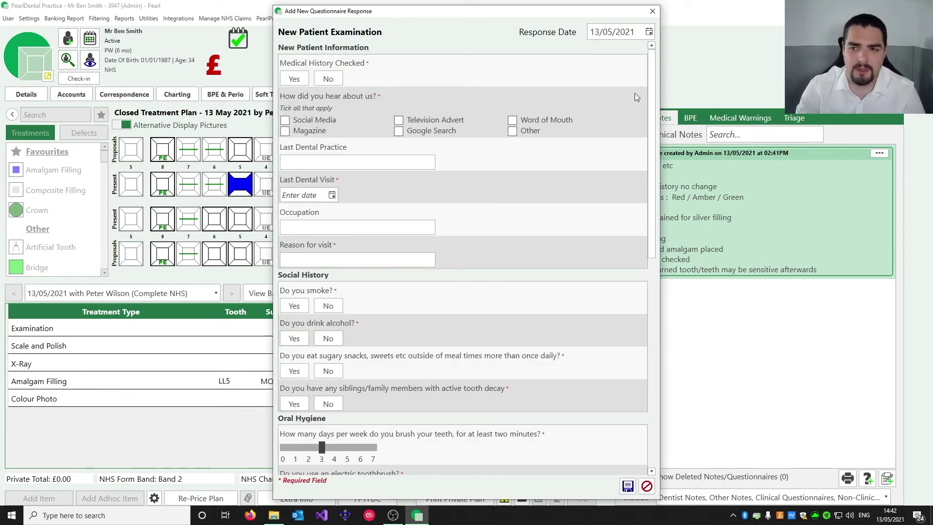
left_click_drag(654, 82, 673, 63)
left_click(293, 78)
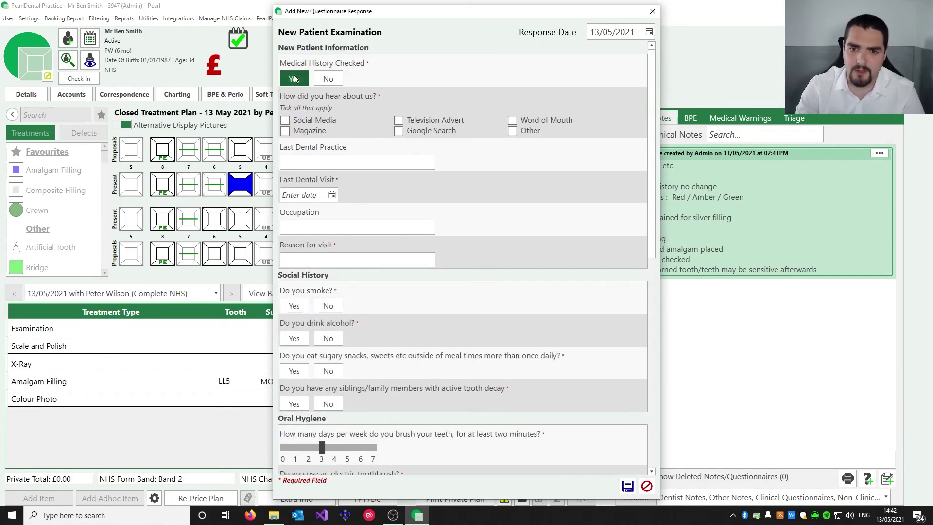
left_click(307, 120)
left_click(332, 197)
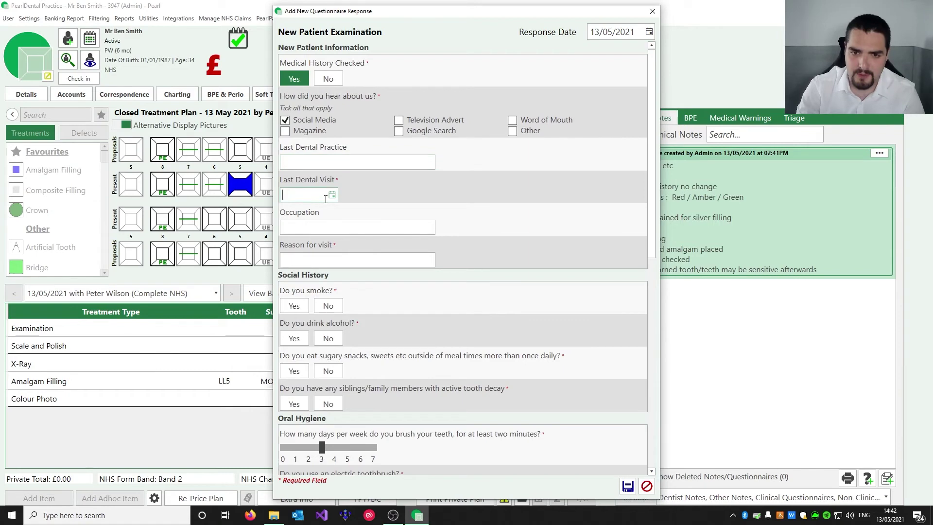
left_click(337, 277)
Answer No to smoking, alcohol, sugary snacks, siblings' decay and electric toothbrush questions
left_click(328, 305)
left_click(328, 338)
left_click(328, 371)
left_click(328, 404)
scroll(330, 379, "down", 5)
left_click(328, 302)
scroll(399, 334, "down", 6)
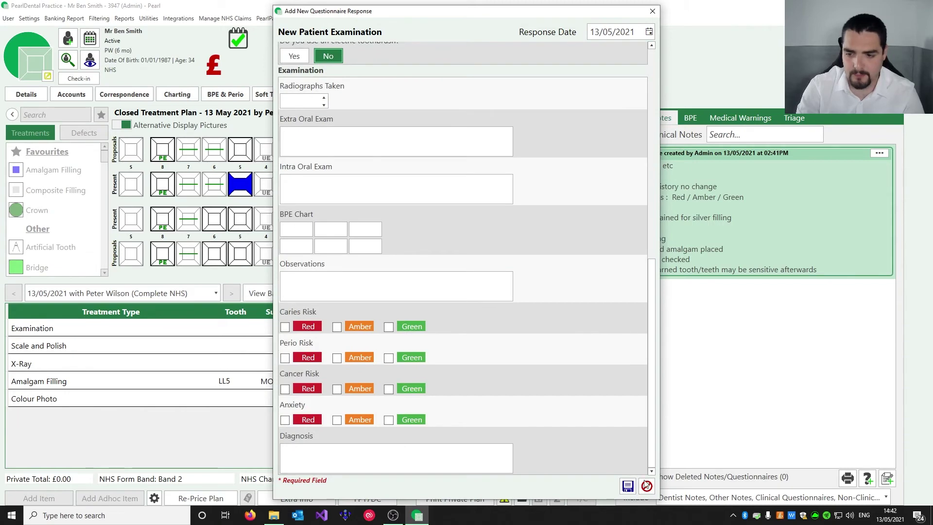
Clear the missing reason-for-visit error and start filling in the Reason for visit
left_click(627, 486)
left_click(594, 290)
scroll(525, 264, "up", 11)
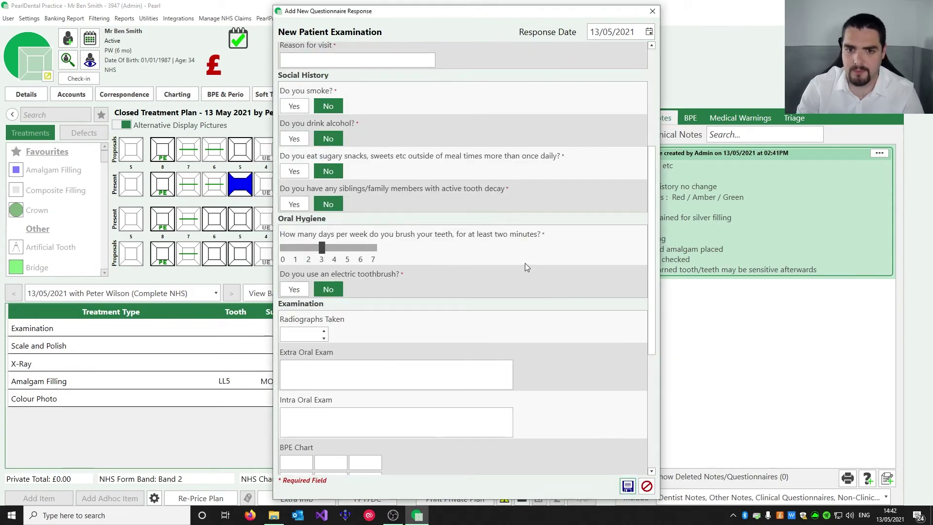
left_click(362, 263)
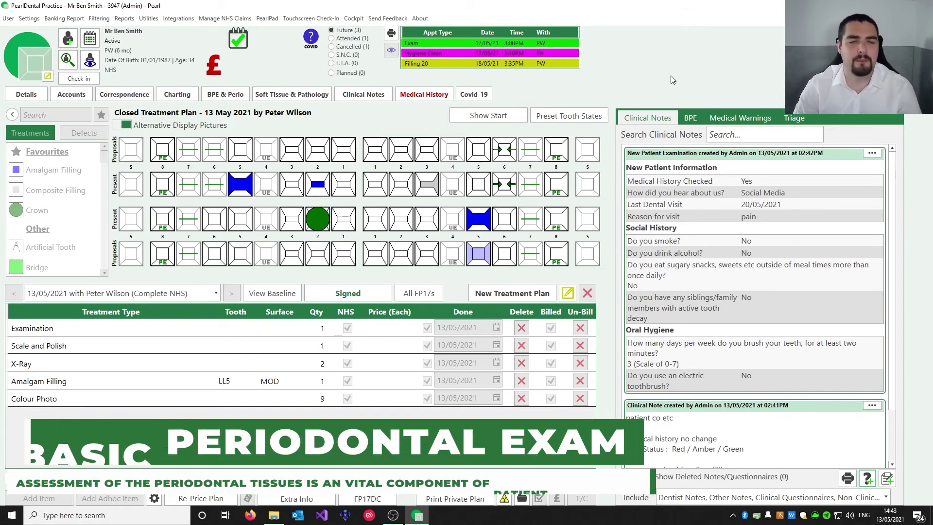
Save a new BPE entry scoring 0 0 1b over 0 0 0
left_click(690, 119)
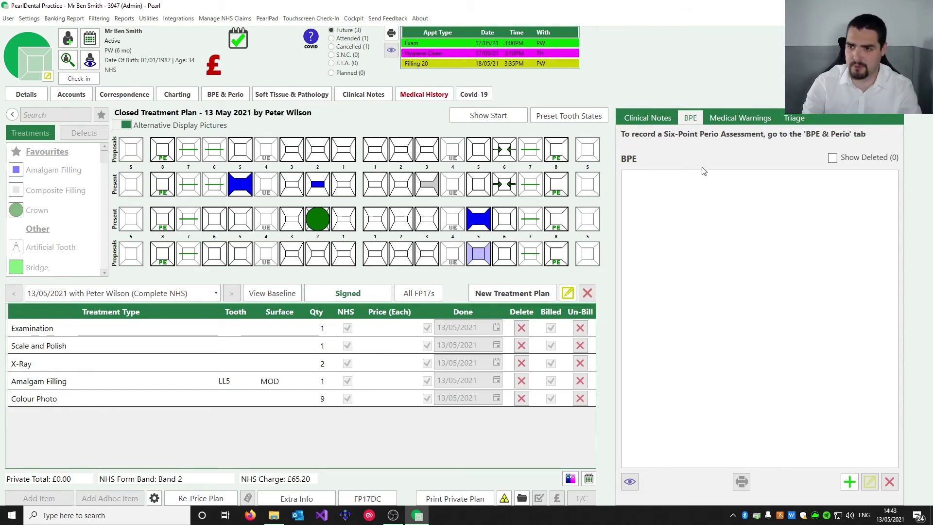
left_click(848, 481)
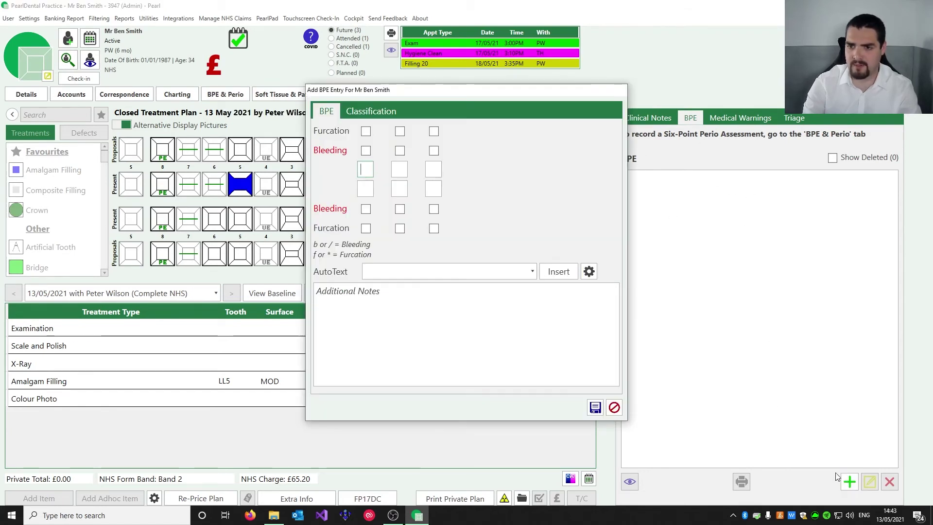
type("01b000")
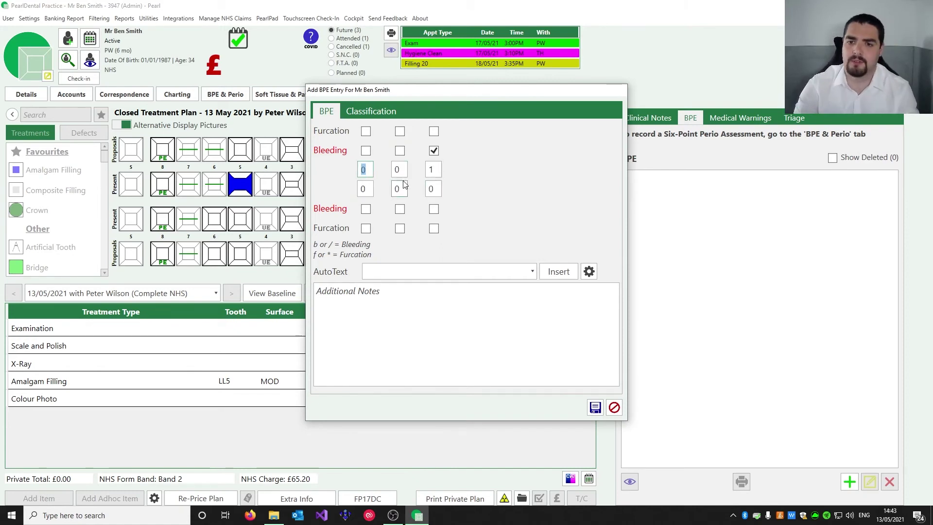
left_click(596, 408)
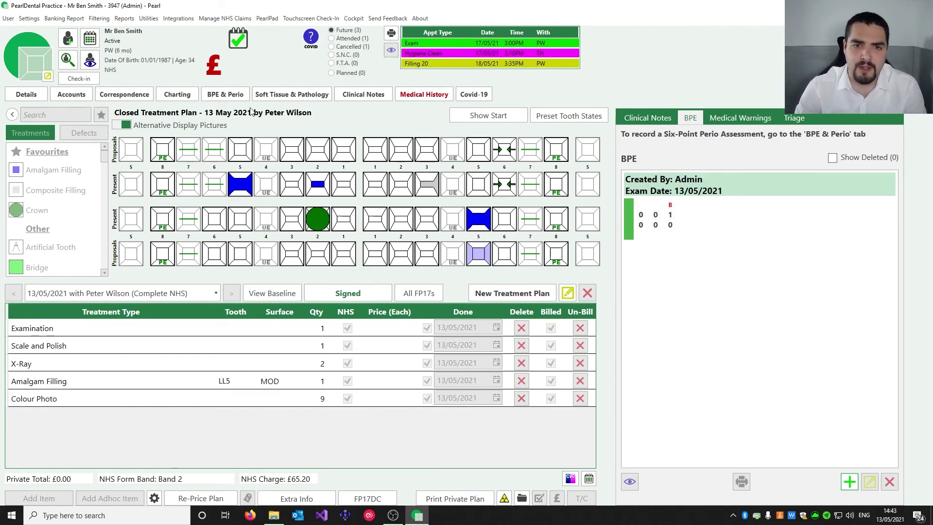
Create a six-point perio assessment with pocket depths of 5 across the upper teeth
left_click(226, 96)
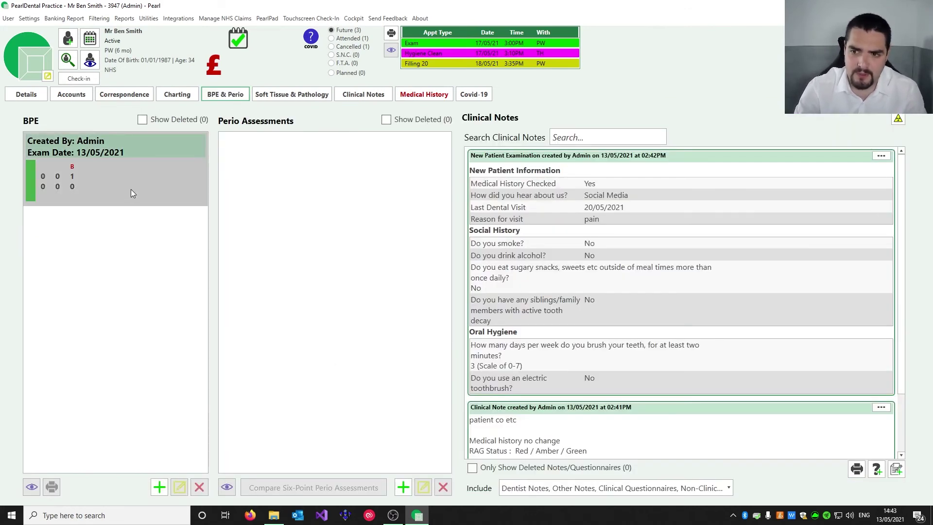
left_click(101, 197)
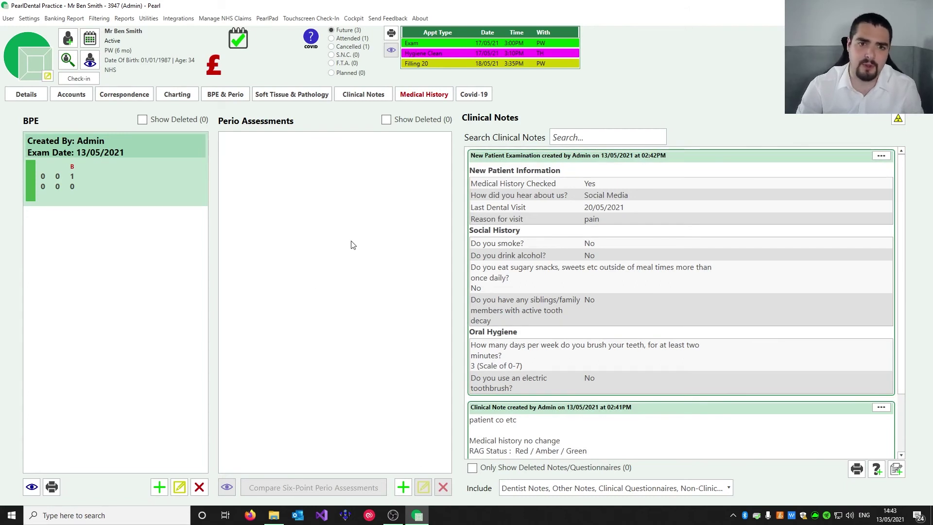
left_click(405, 489)
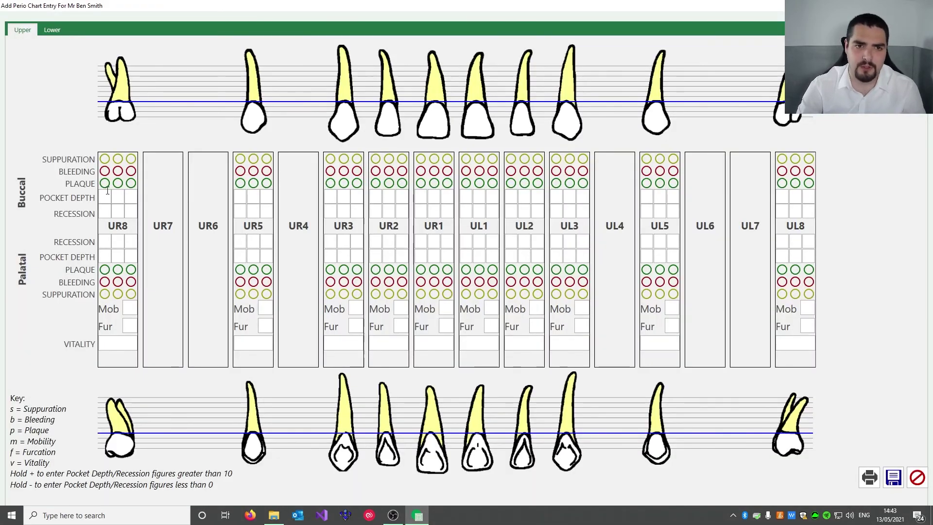
left_click(52, 30)
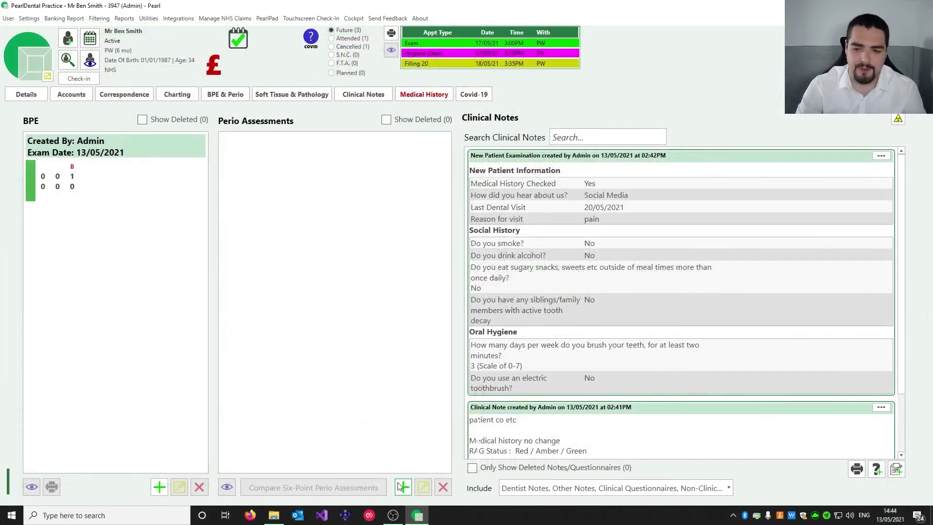
left_click(402, 487)
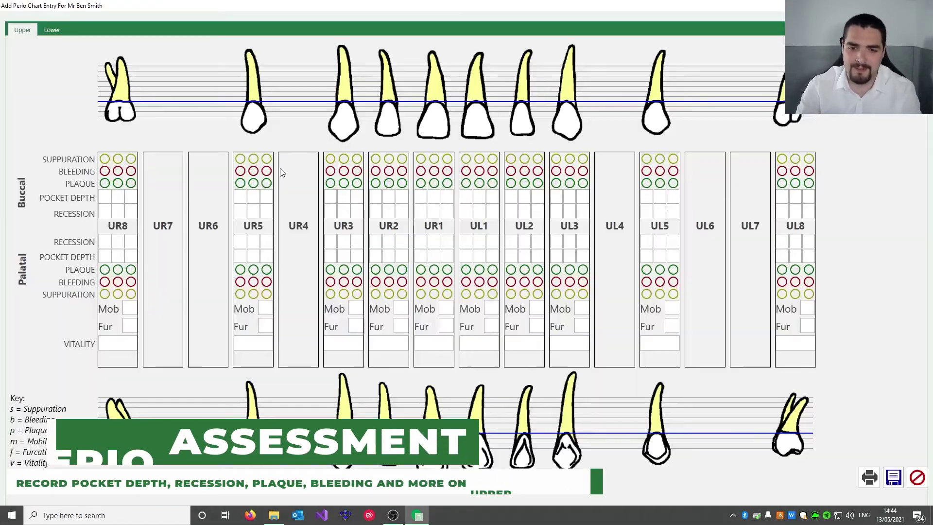
type("5555555555555555")
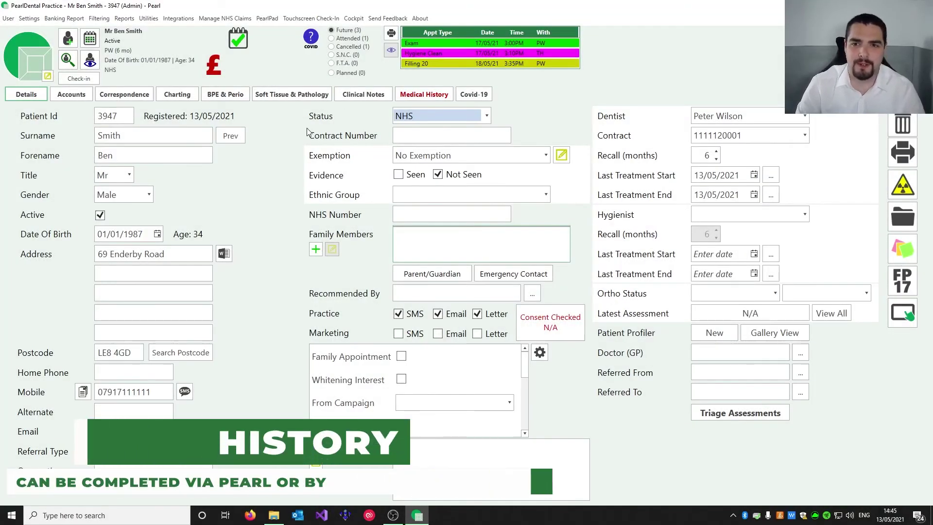
Tick Diabetes in the medical history with the note 'Type 1'
left_click(419, 93)
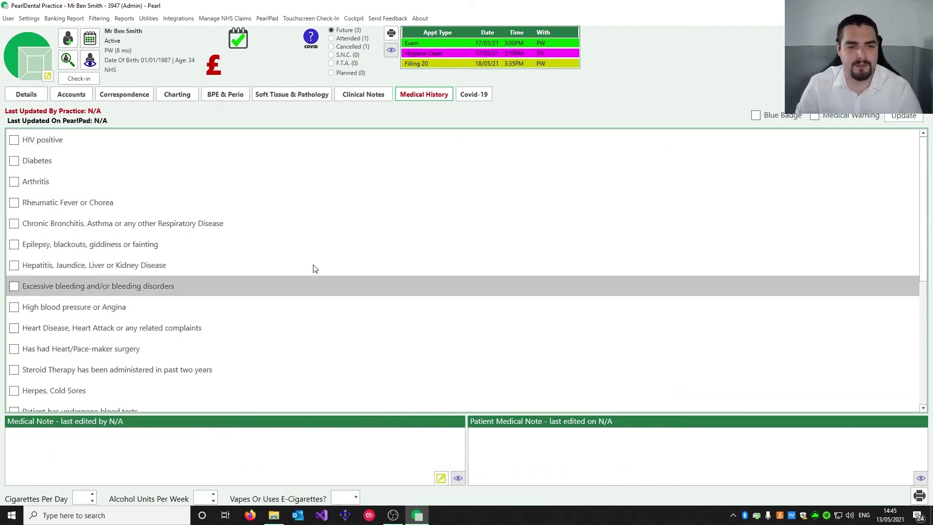
left_click(337, 281)
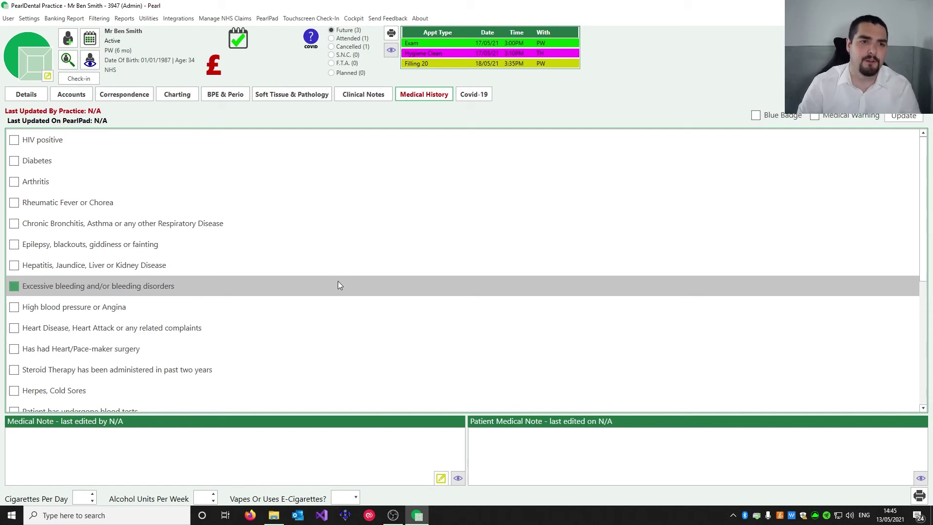
left_click(30, 163)
left_click(561, 162)
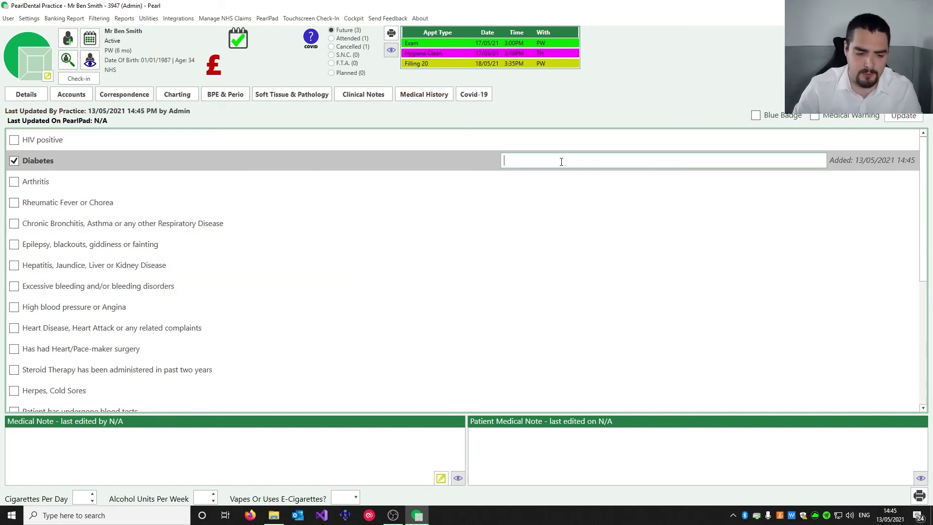
type("Type 1")
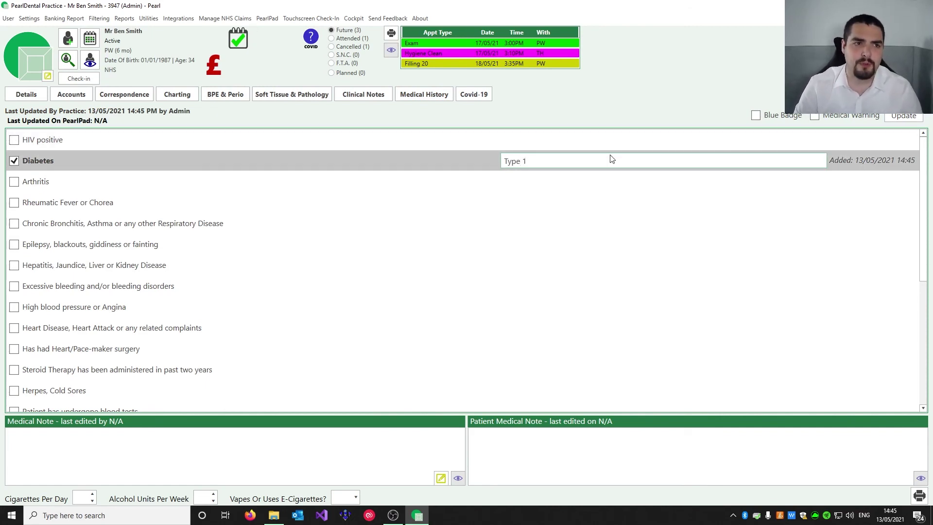
Flag the patient with a Medical Warning and as a Blue Badge holder
left_click(815, 117)
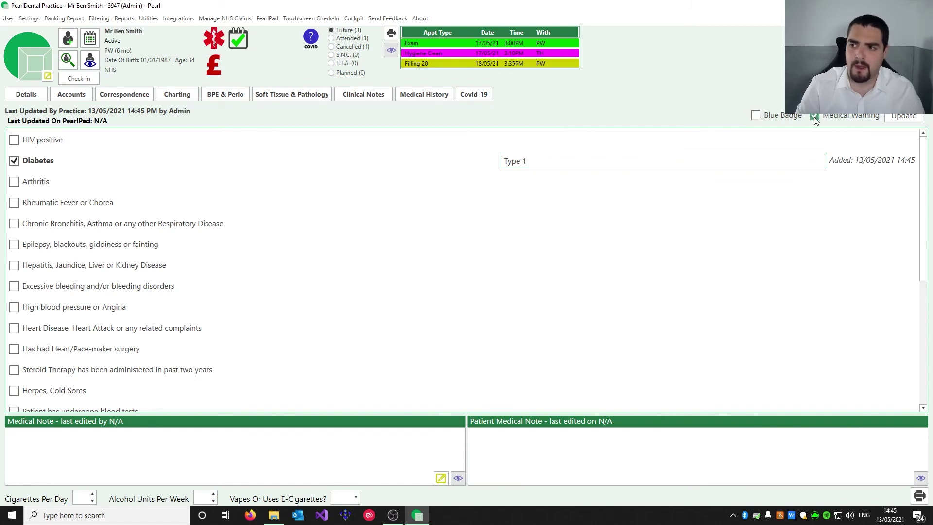
mouse_move(214, 47)
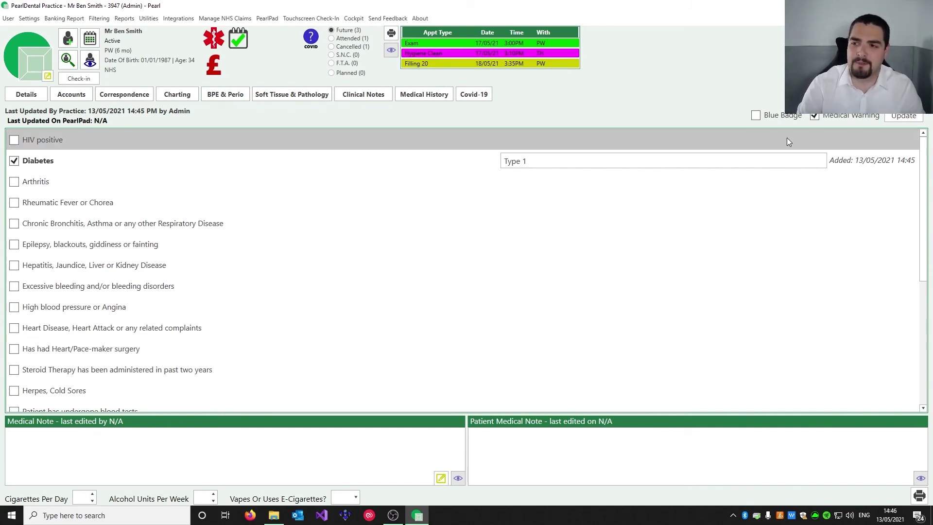
left_click(755, 115)
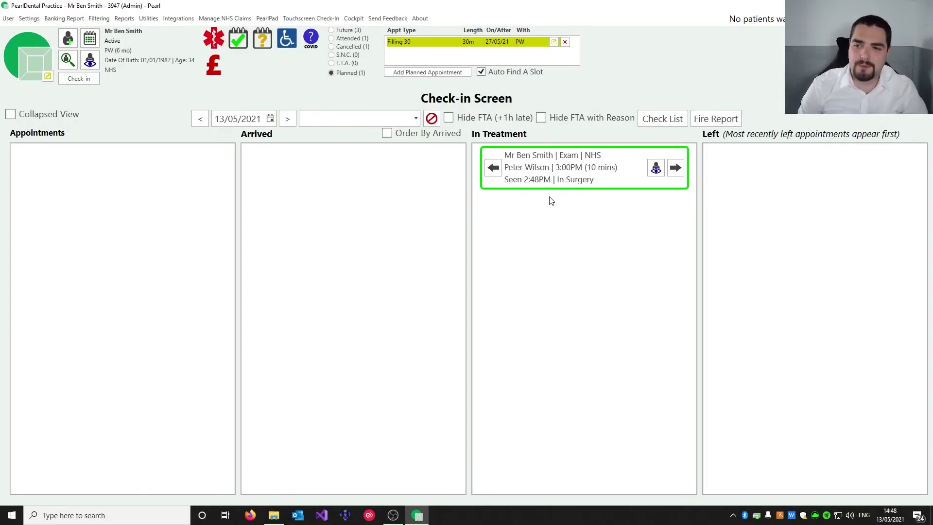
Pay the £65.20 balance from the patient's Accounts by D/Card
left_click(656, 169)
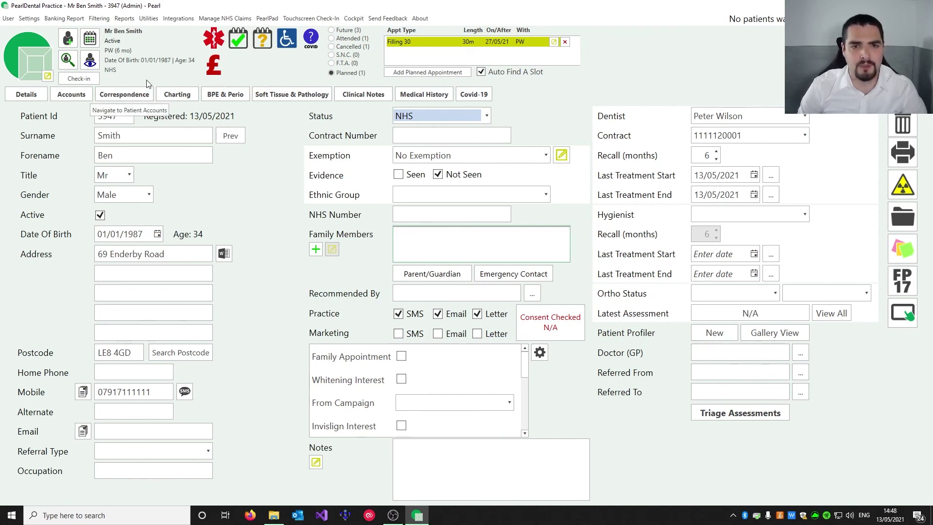
left_click(212, 67)
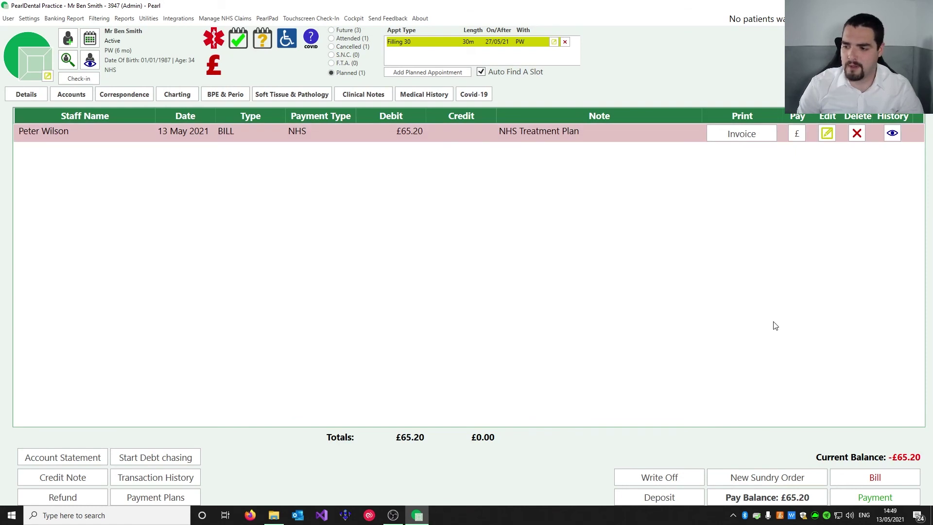
left_click(748, 498)
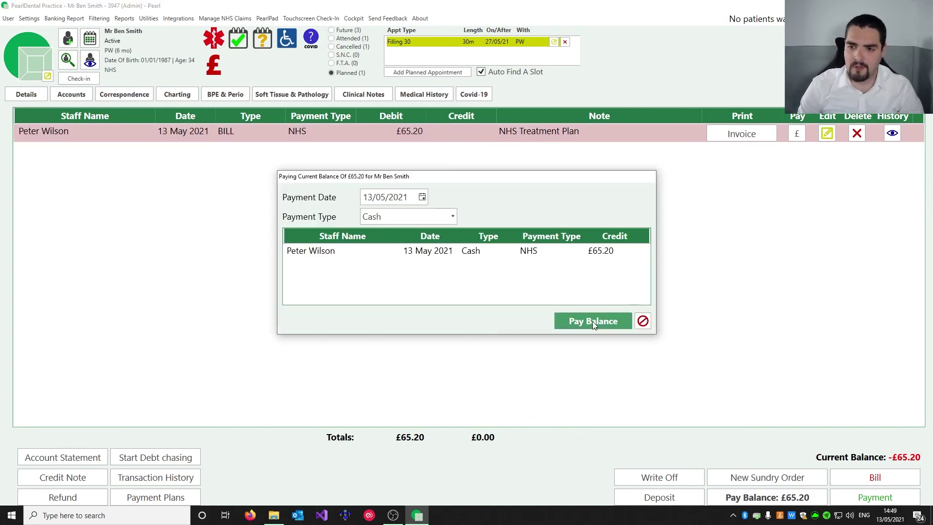
left_click(375, 218)
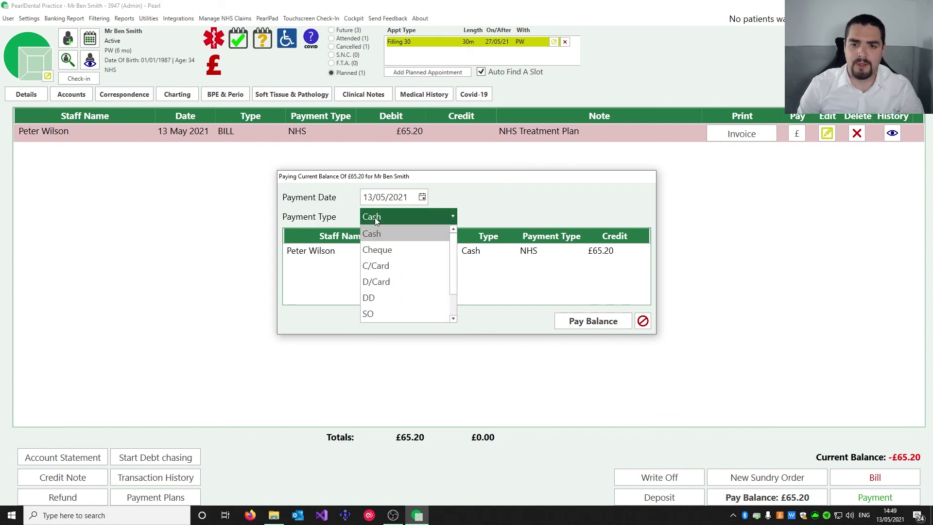
left_click(390, 280)
left_click(602, 320)
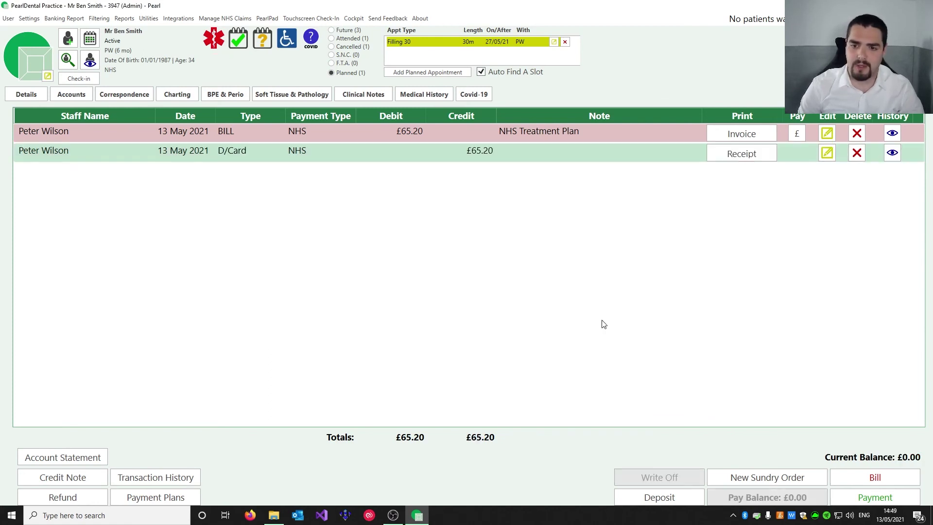